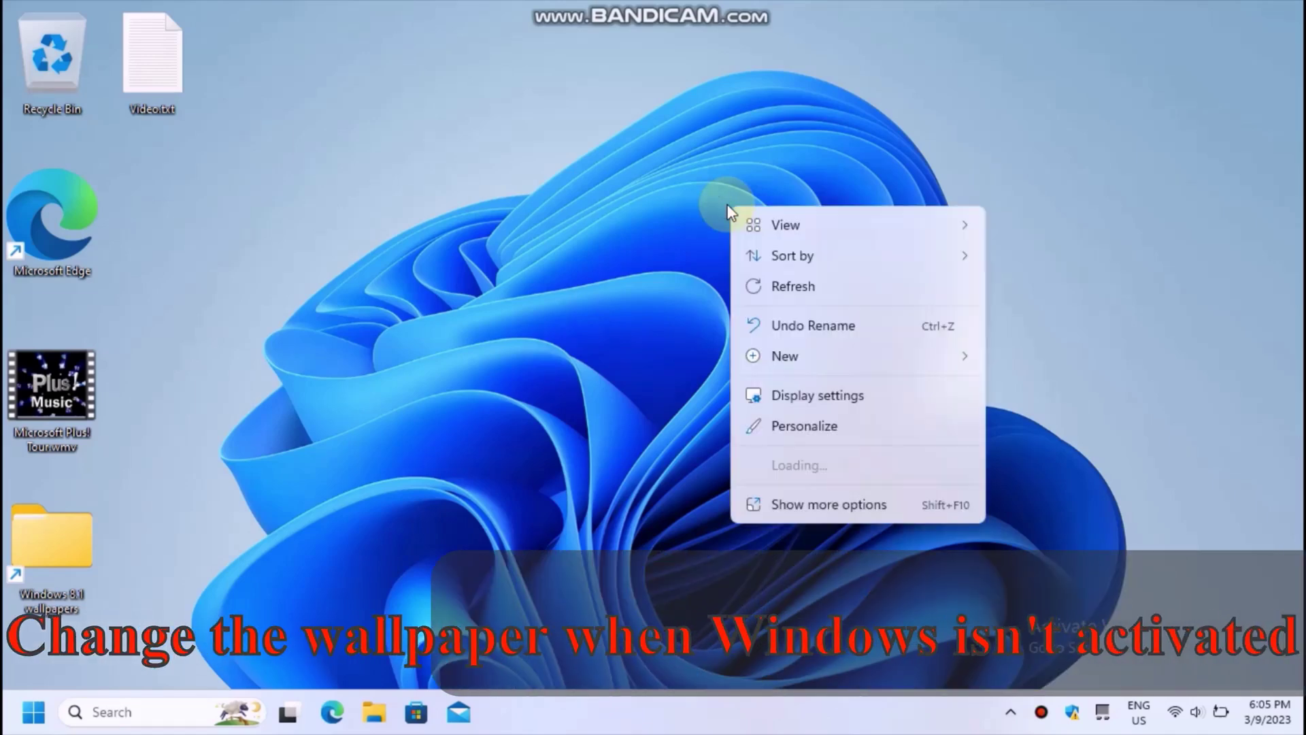
# - Apply the dark Windows theme, check the desktop, then switch back to the light theme
pyautogui.click(771, 426)
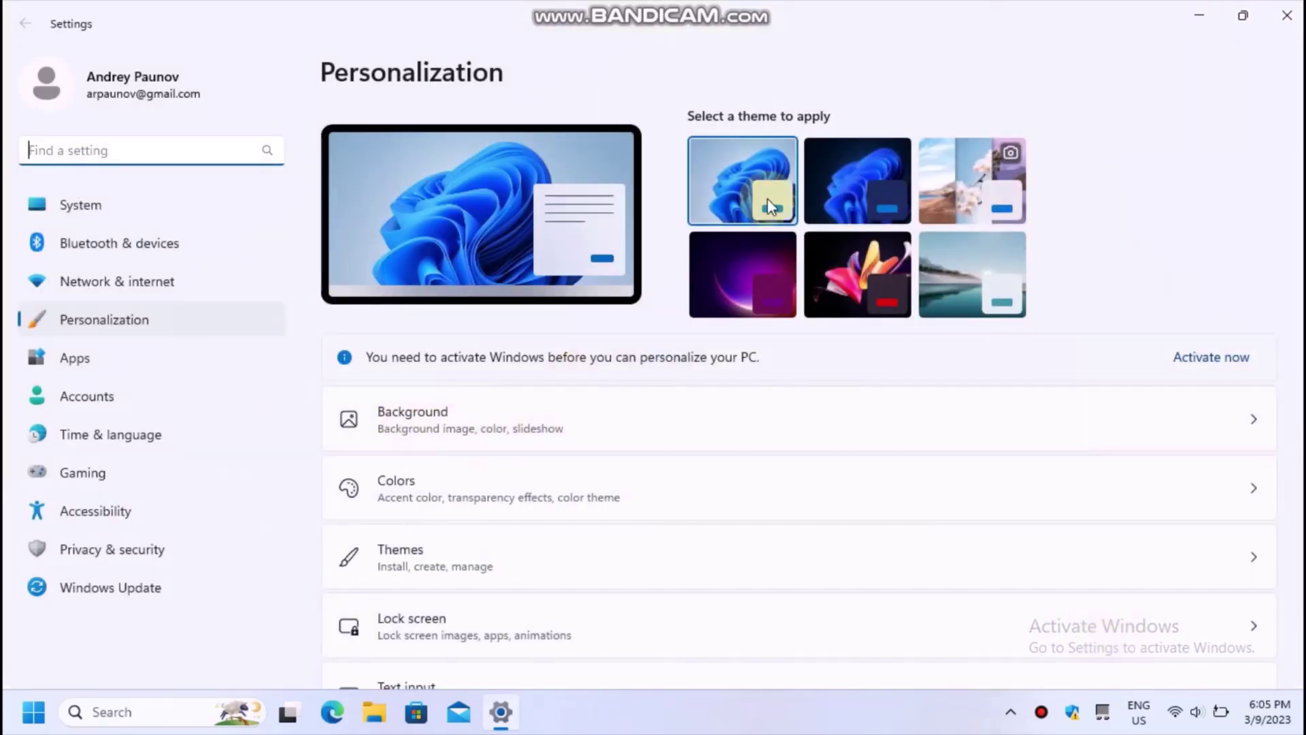
pyautogui.click(860, 182)
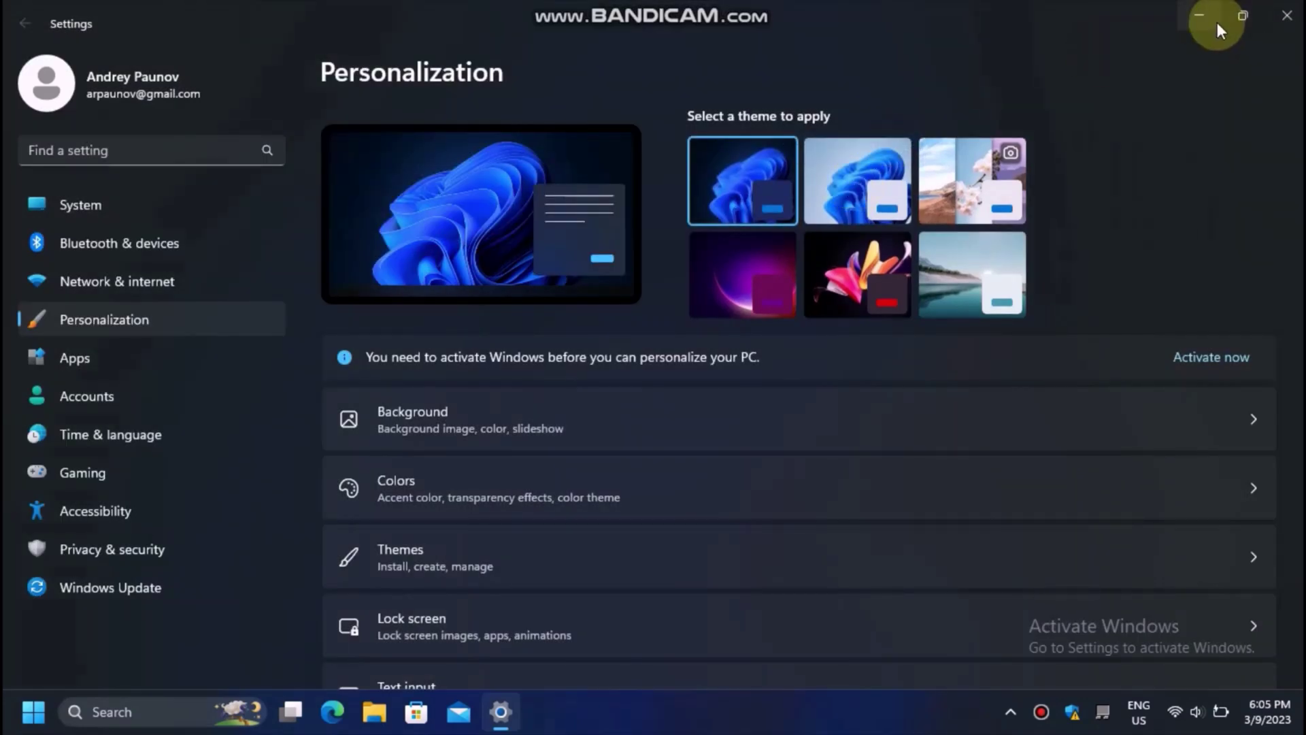
pyautogui.click(1206, 17)
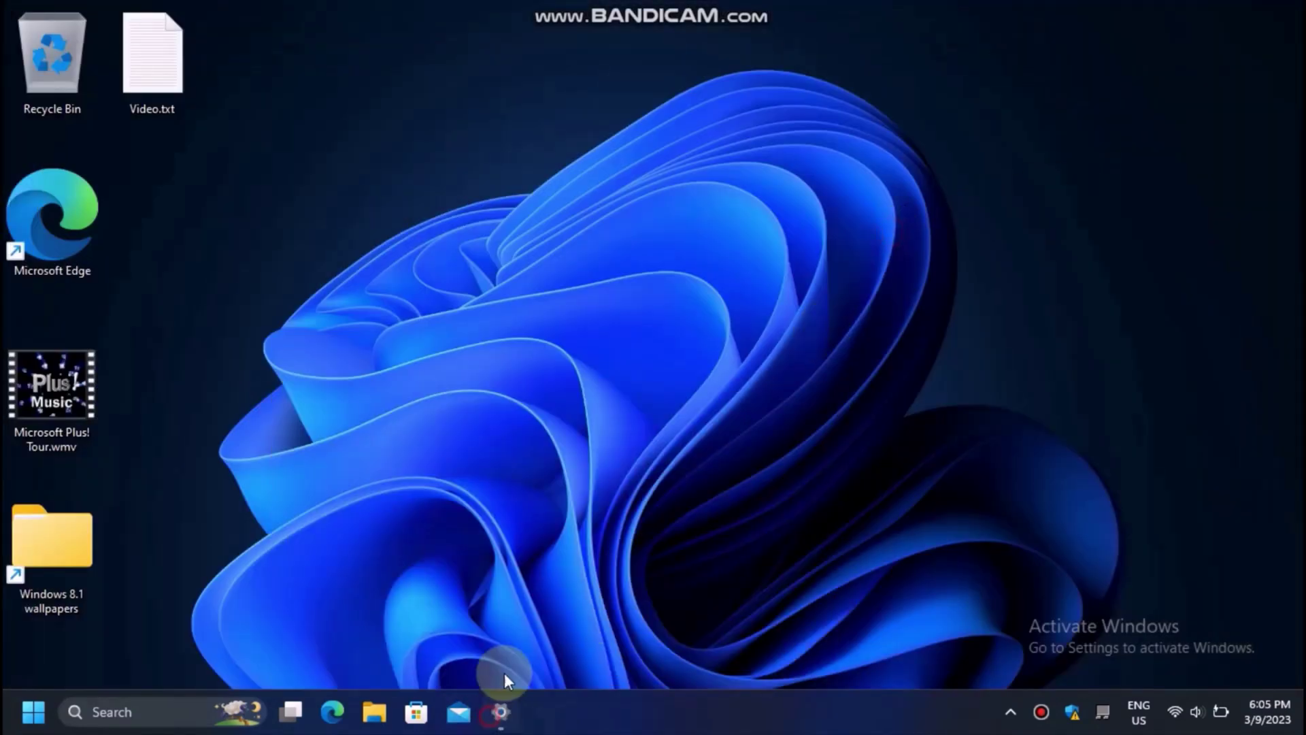
pyautogui.click(500, 712)
pyautogui.click(834, 156)
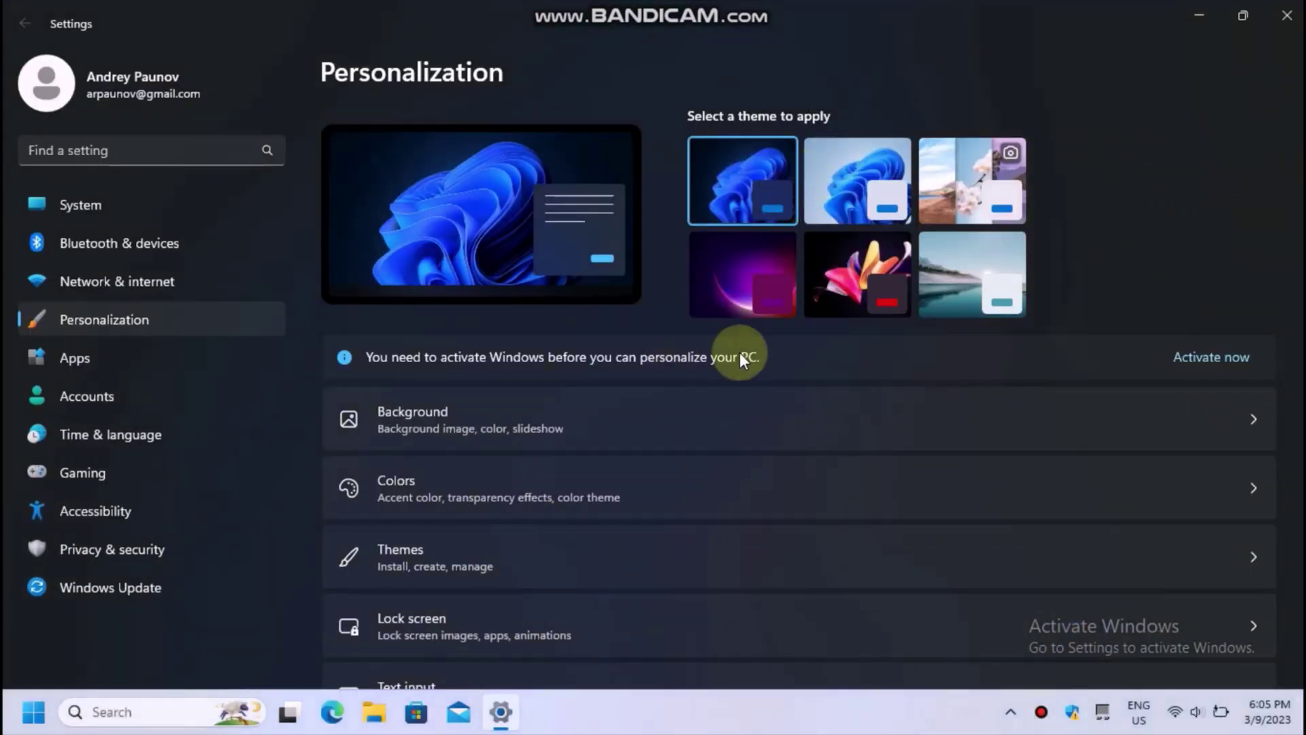
# - Go to the Background personalization page and scroll through its activation-locked options
pyautogui.scroll(-2, 680, 340)
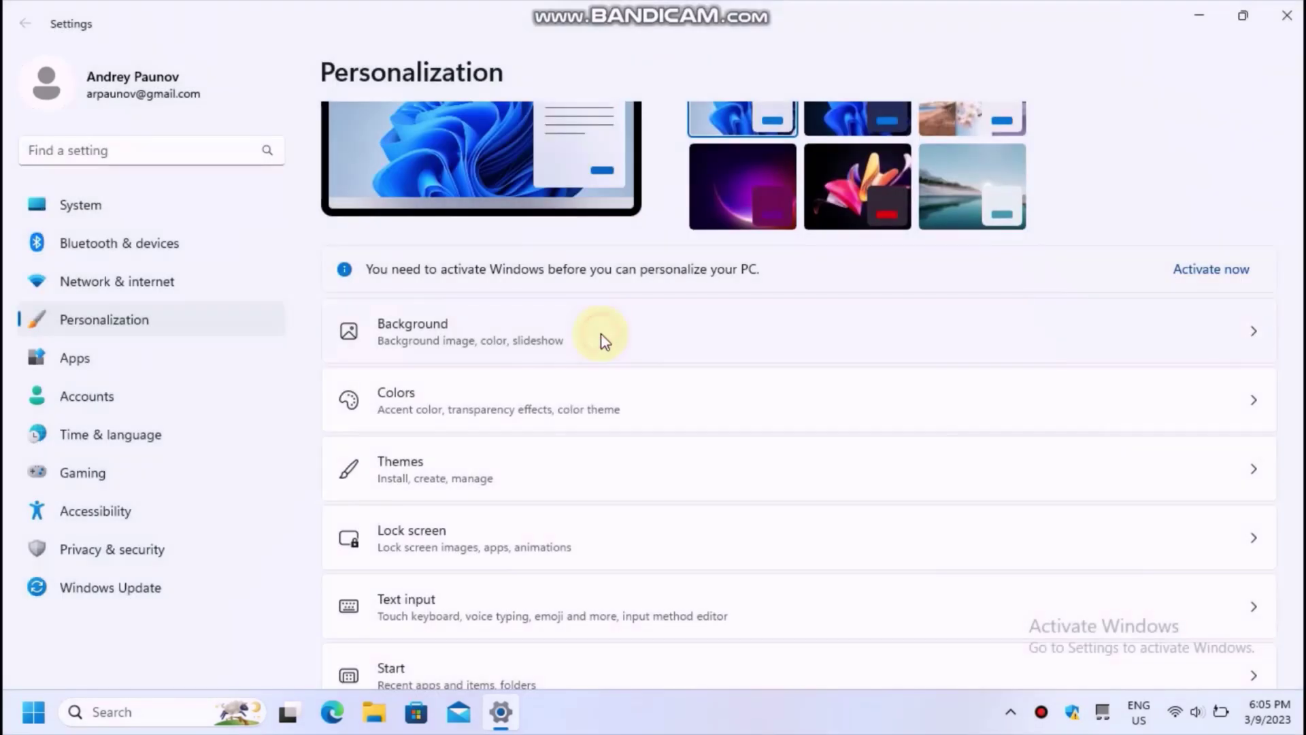
pyautogui.click(604, 338)
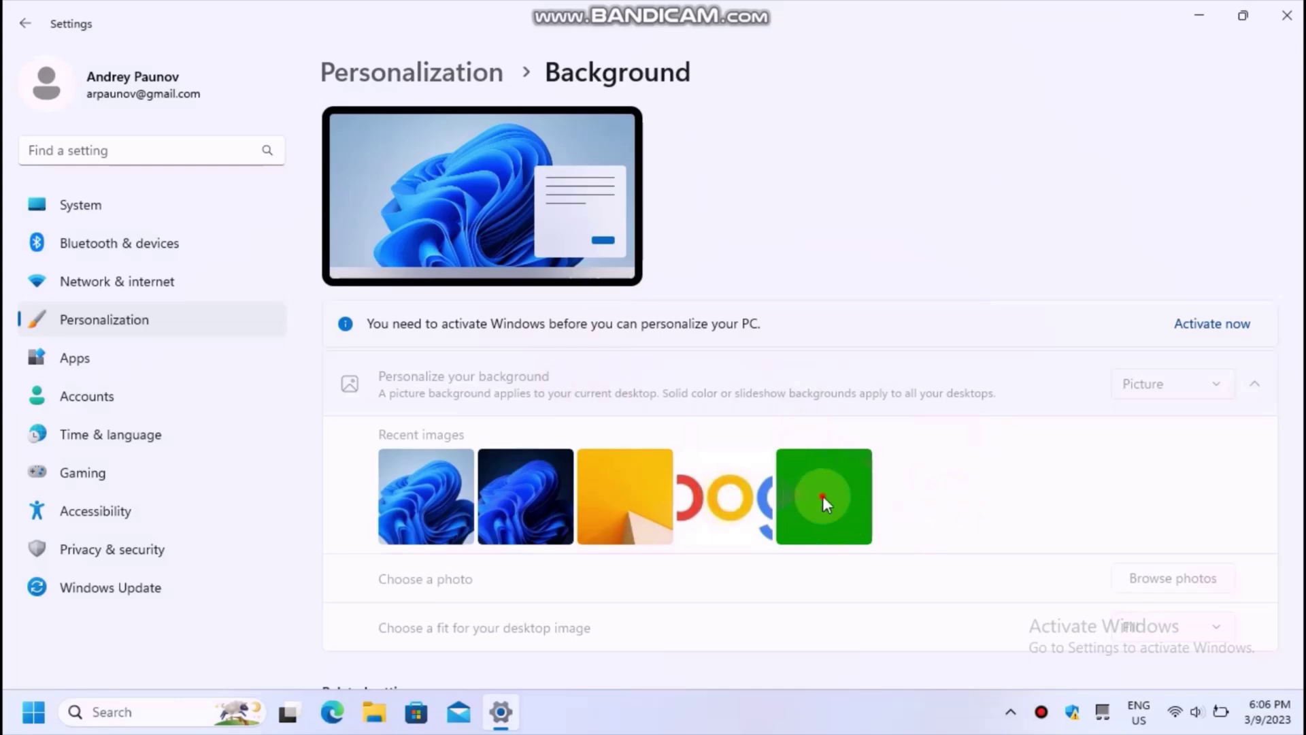
pyautogui.scroll(-5, 687, 473)
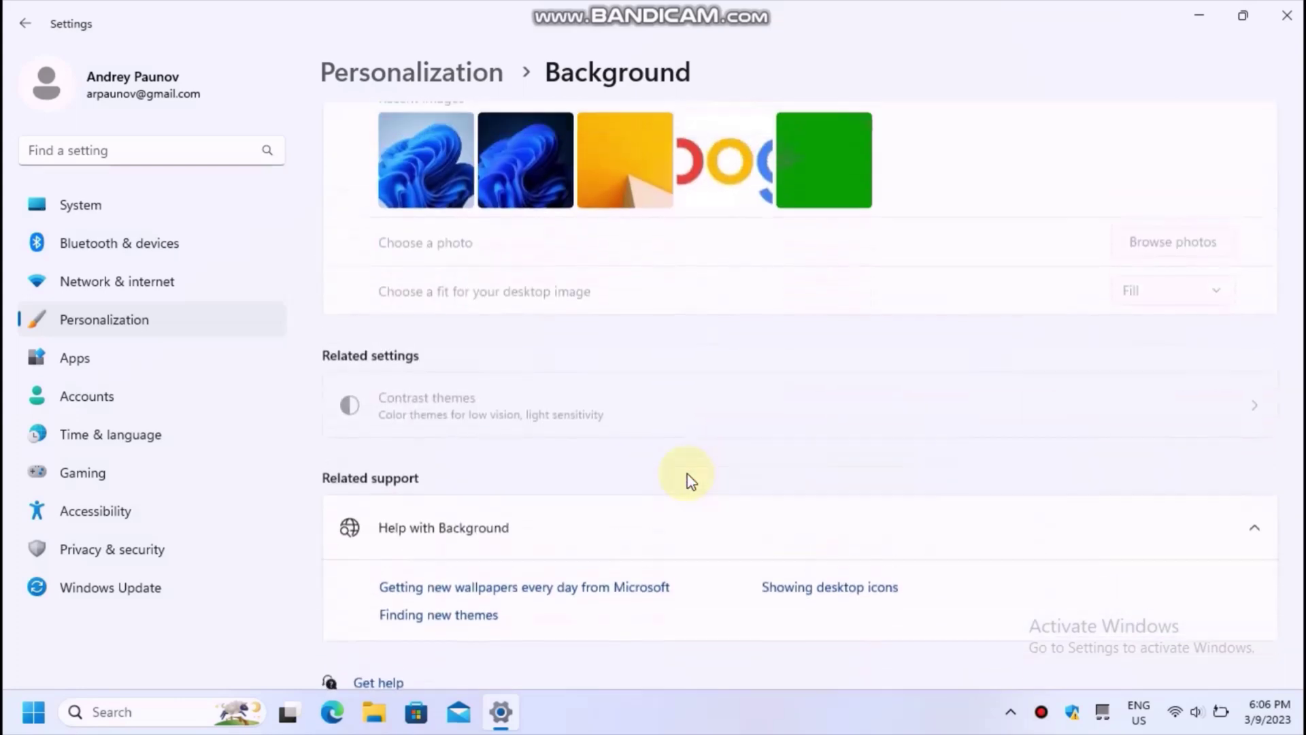
pyautogui.scroll(5, 687, 473)
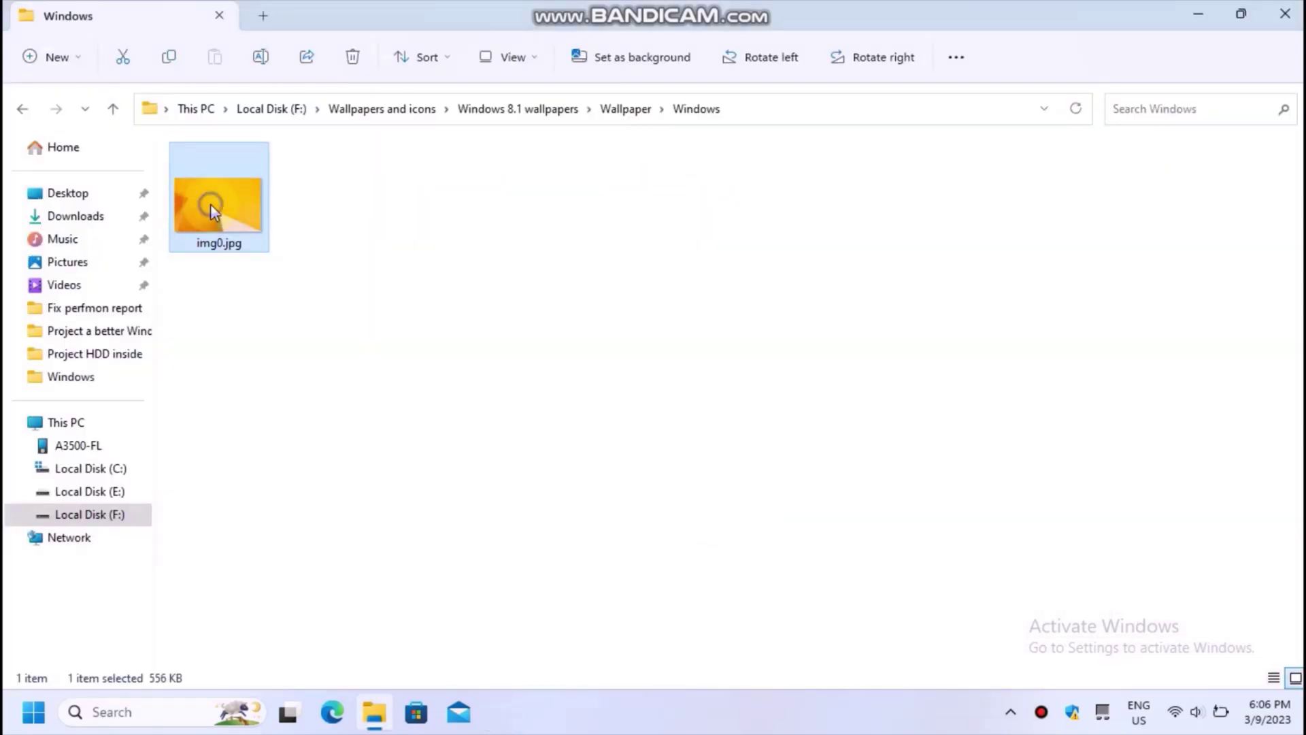
# - Set img0.jpg as the desktop background and check it on the desktop
pyautogui.rightClick(210, 206)
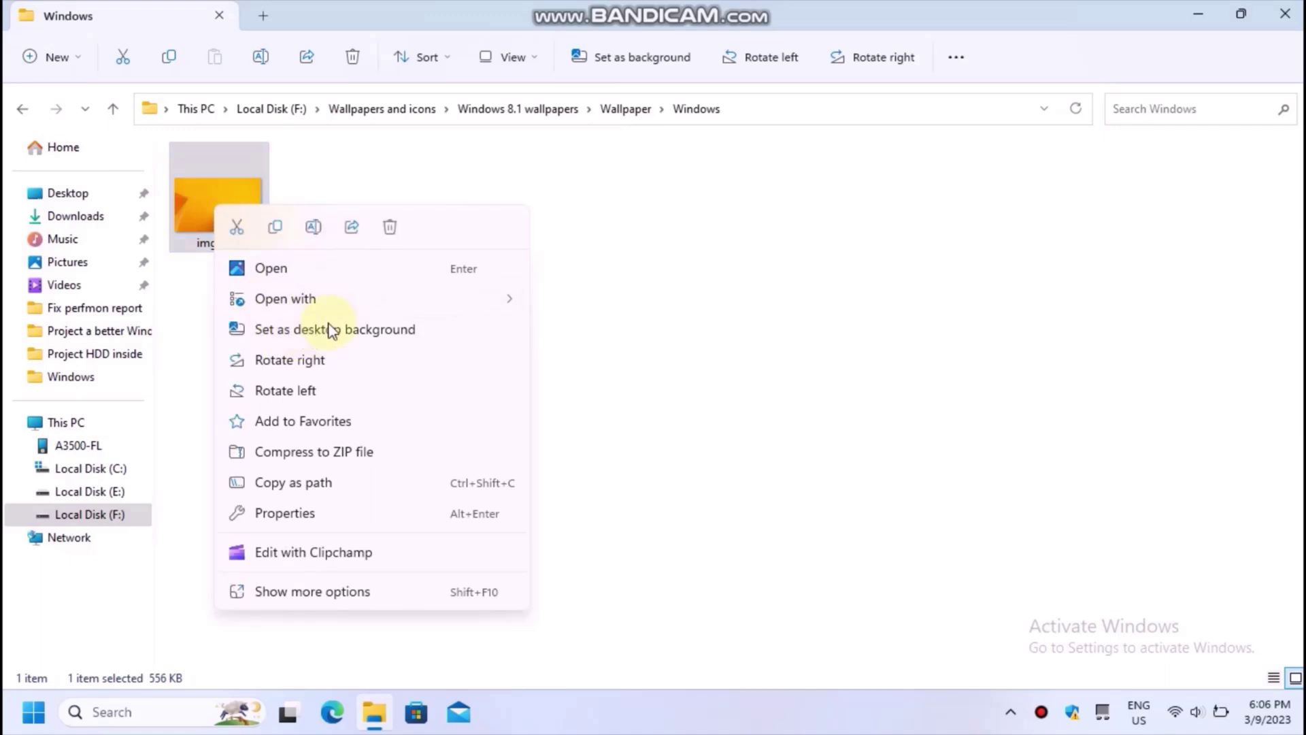
pyautogui.click(863, 292)
pyautogui.click(207, 204)
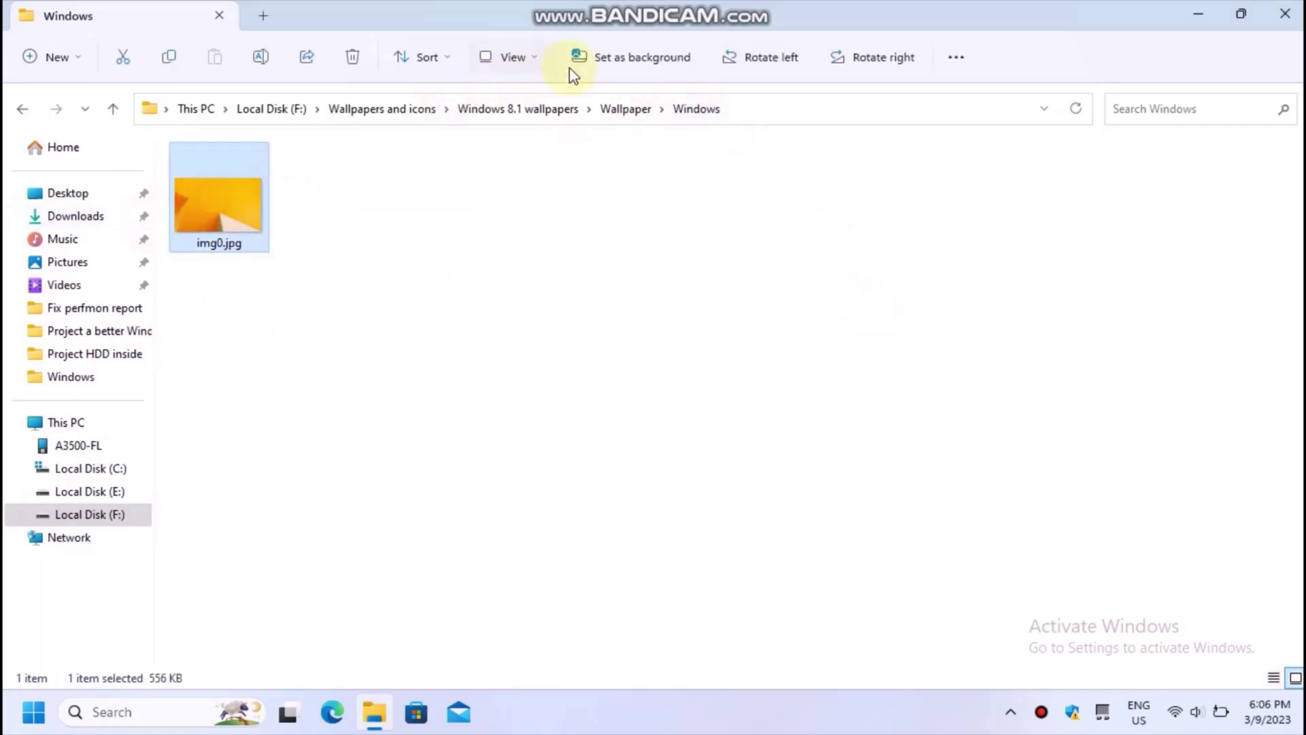
pyautogui.click(587, 66)
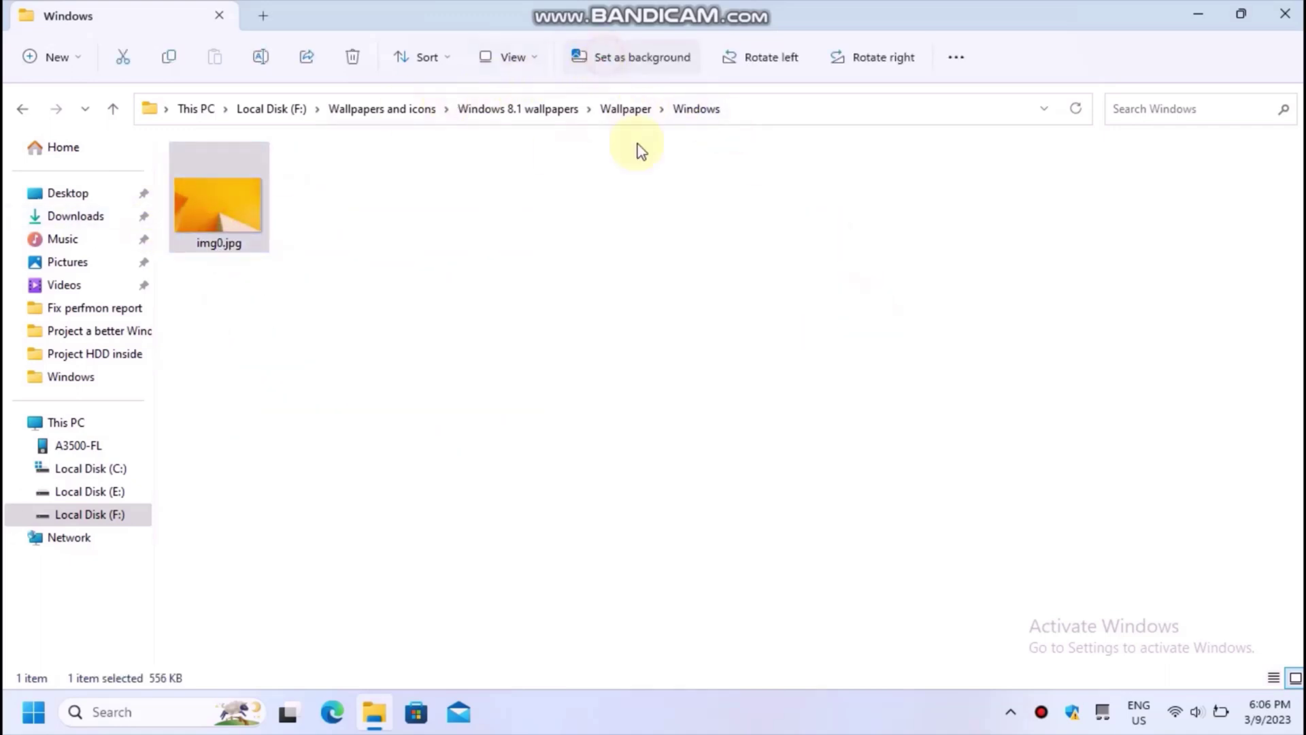
pyautogui.click(1204, 15)
pyautogui.moveTo(783, 272); pyautogui.dragTo(609, 391)
pyautogui.click(373, 712)
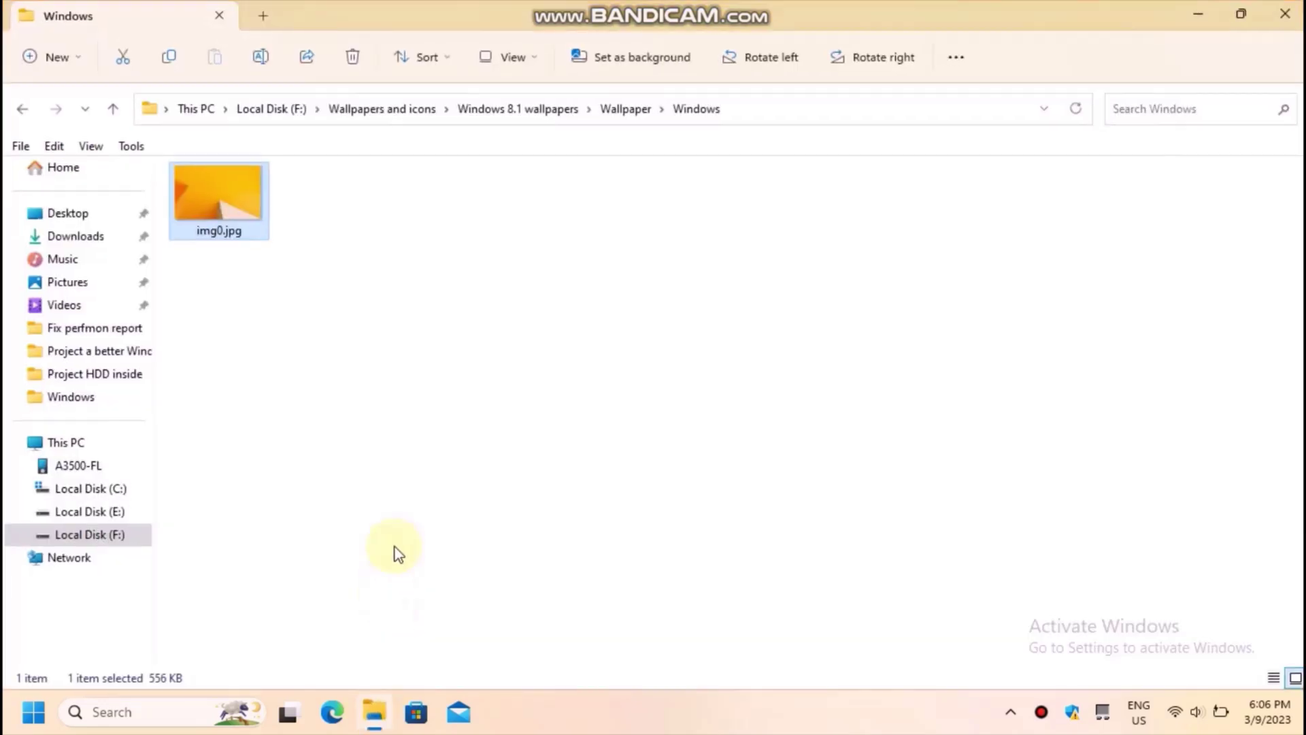
# - Go up to Wallpaper, open Flowers and select the red flower img7.jpg
pyautogui.click(620, 112)
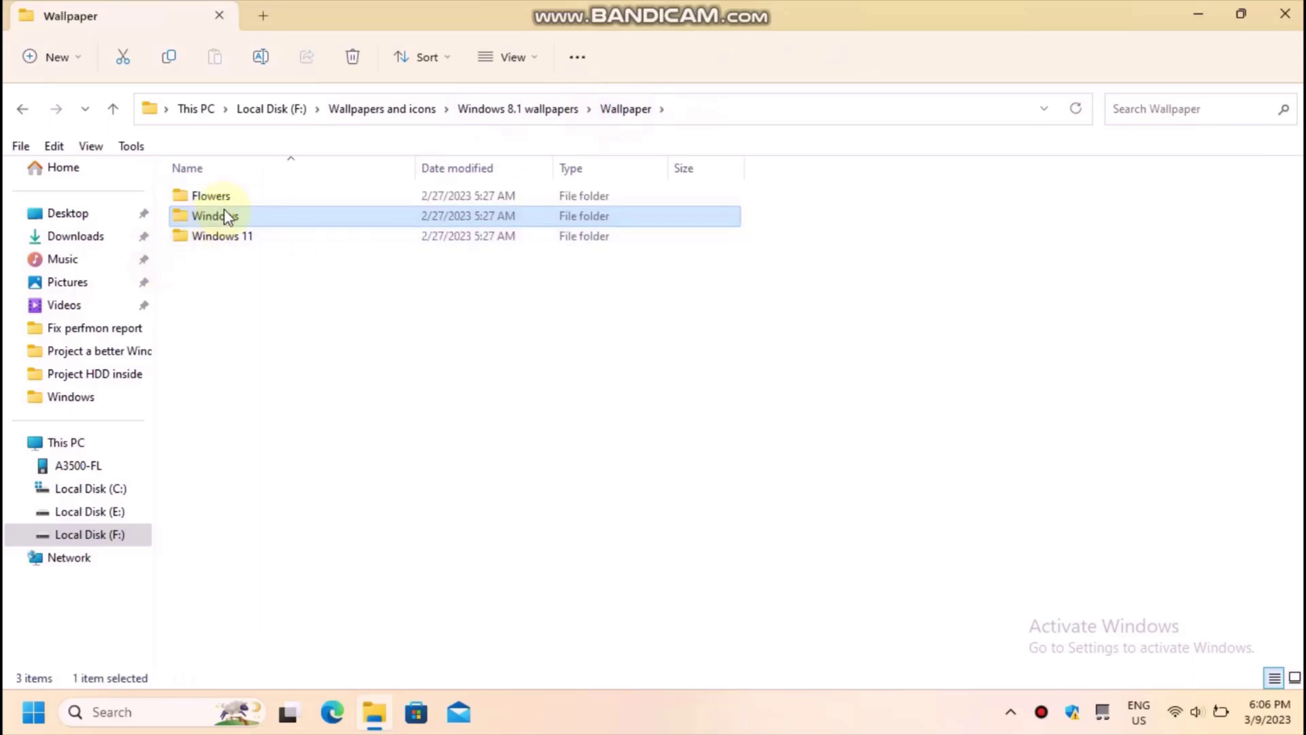
pyautogui.doubleClick(215, 198)
pyautogui.click(214, 201)
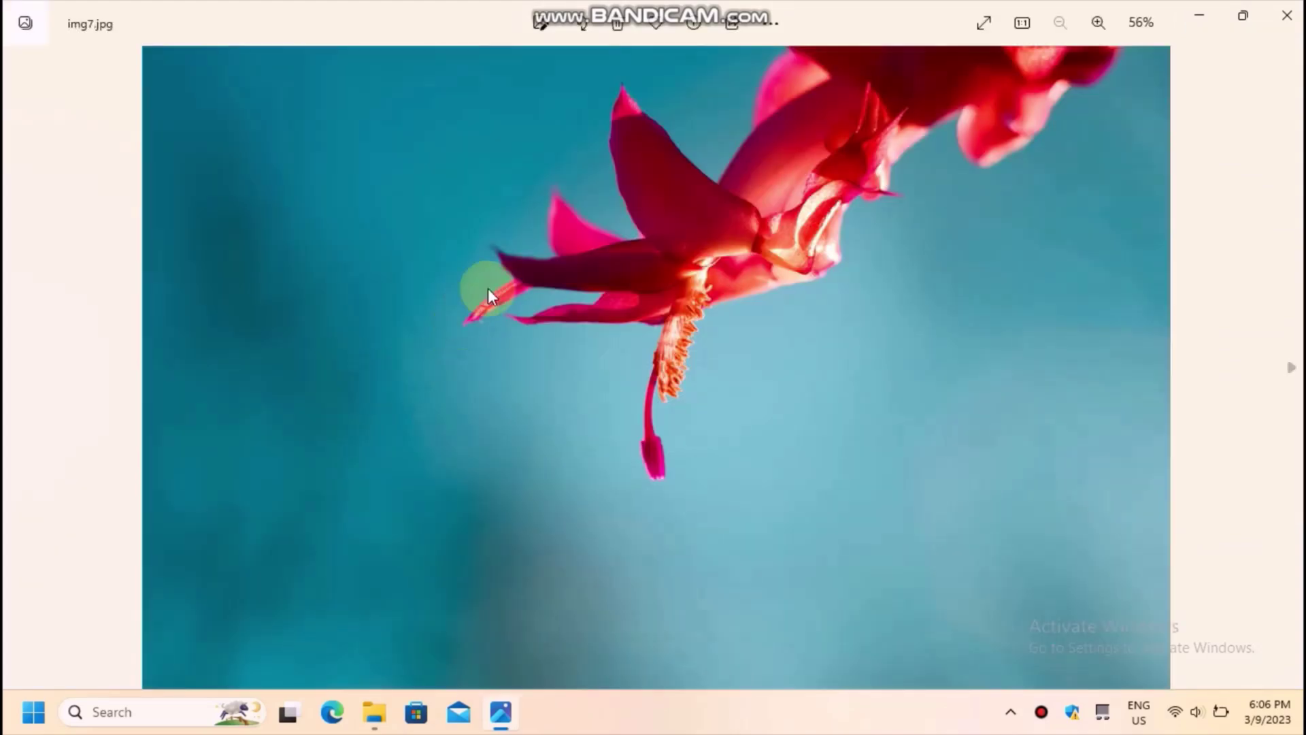
# - Set img7.jpg as the desktop background through the Photos viewer's Set as menu
pyautogui.click(578, 235)
pyautogui.rightClick(577, 235)
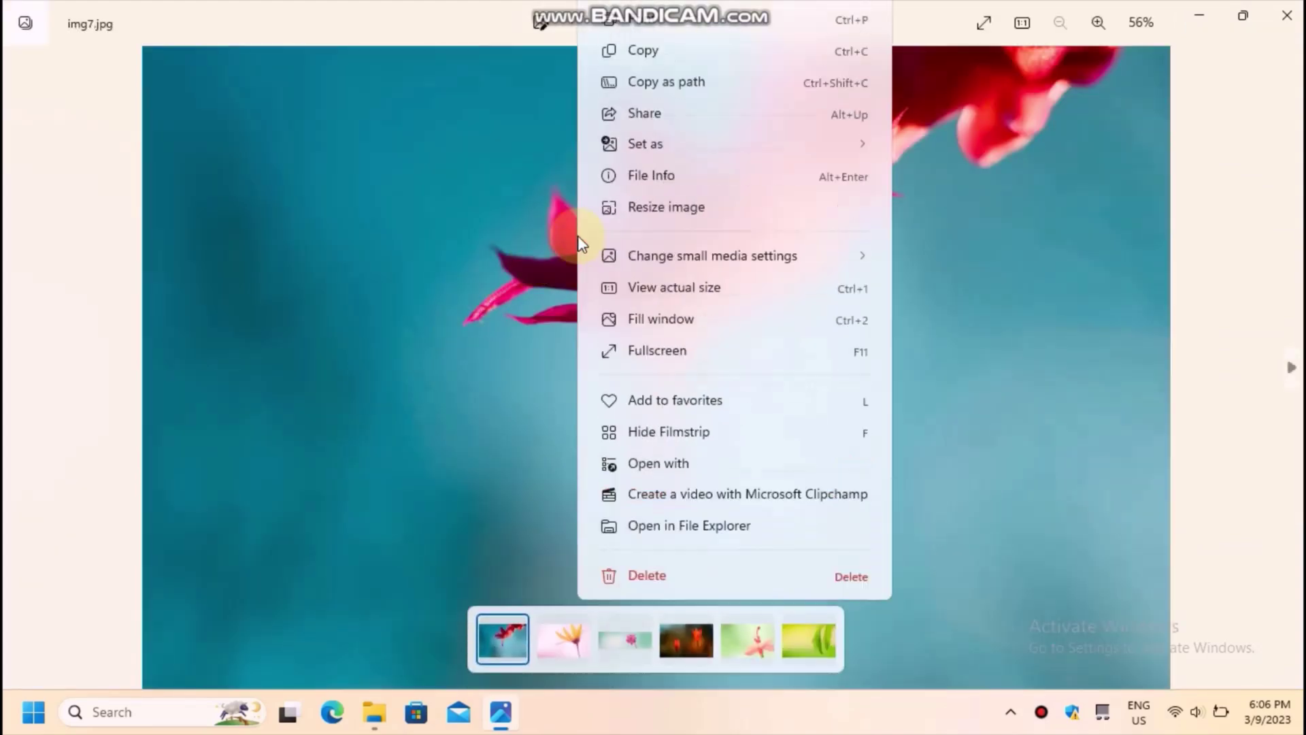
pyautogui.click(685, 181)
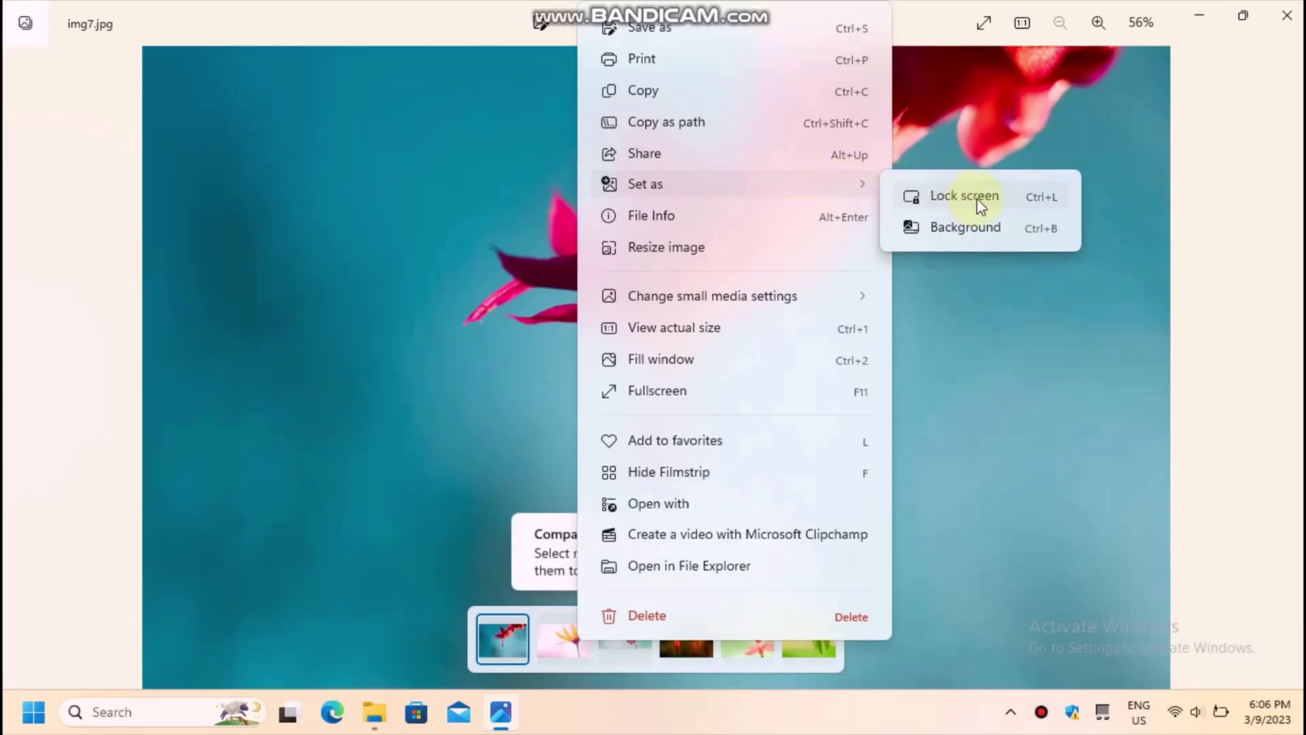
pyautogui.click(975, 232)
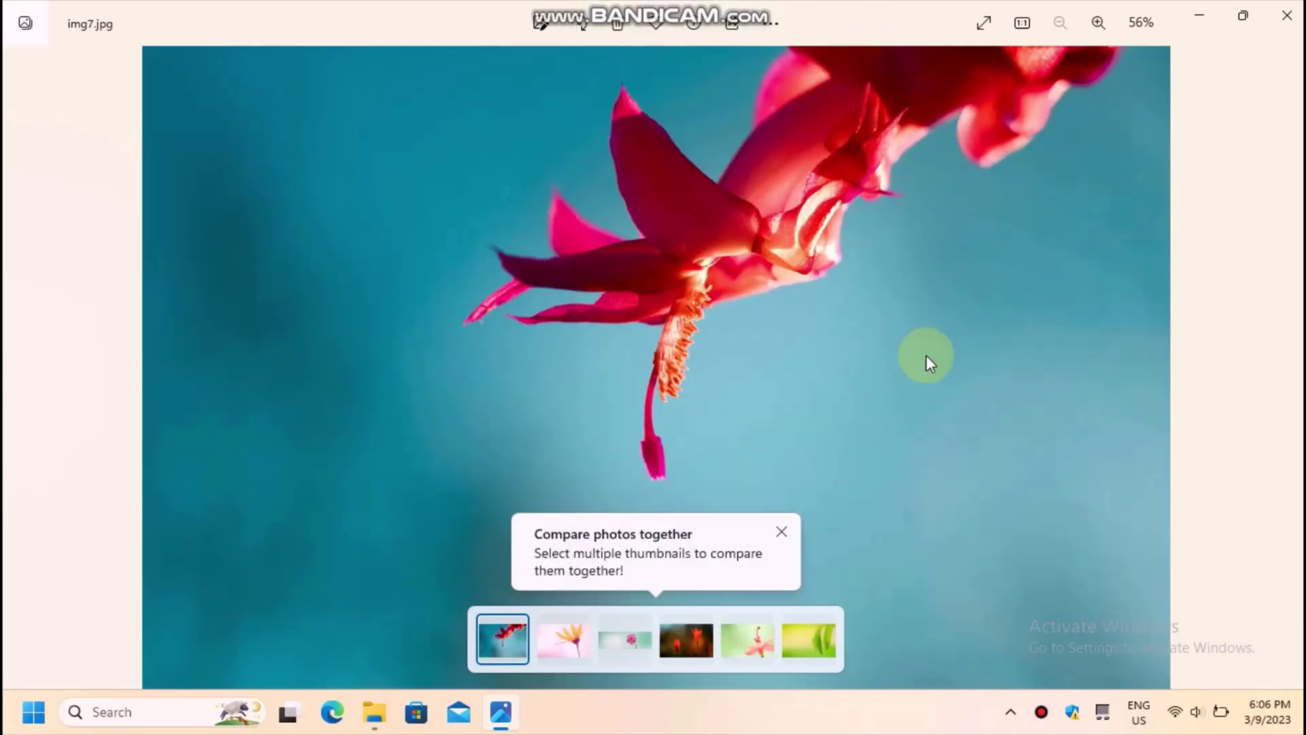
# - Close the Photos viewer and the Flowers folder window
pyautogui.click(1288, 16)
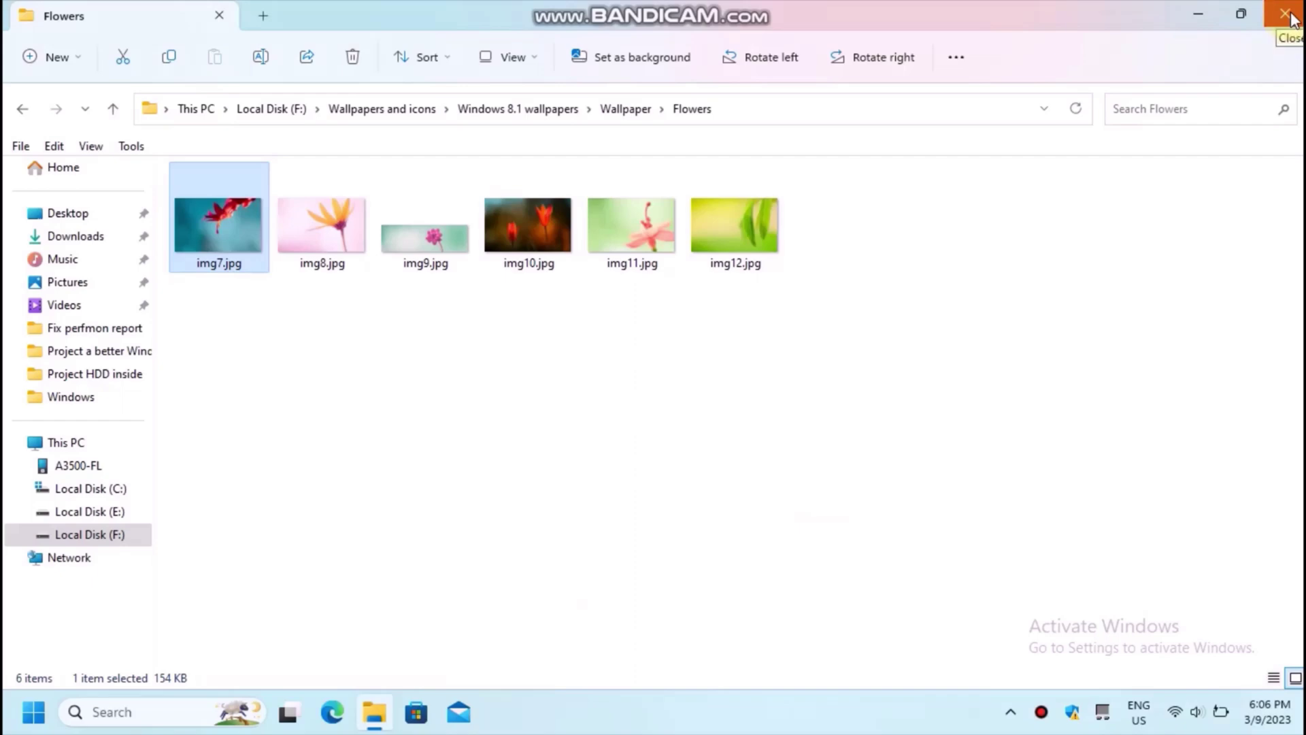
pyautogui.click(1290, 15)
pyautogui.moveTo(763, 230); pyautogui.dragTo(491, 527)
# - Open img101.png from the Windows 8.1 wallpapers Screen folder in Paint
pyautogui.doubleClick(70, 548)
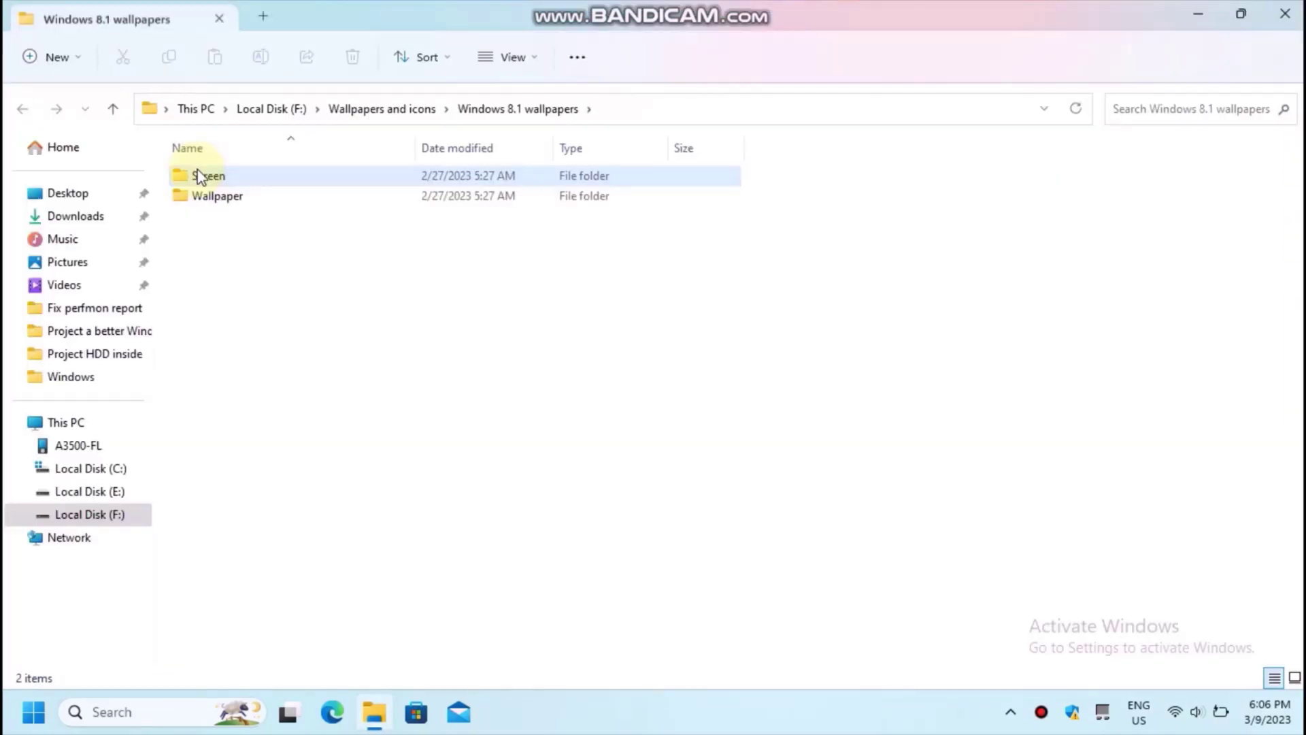
pyautogui.doubleClick(198, 169)
pyautogui.rightClick(309, 203)
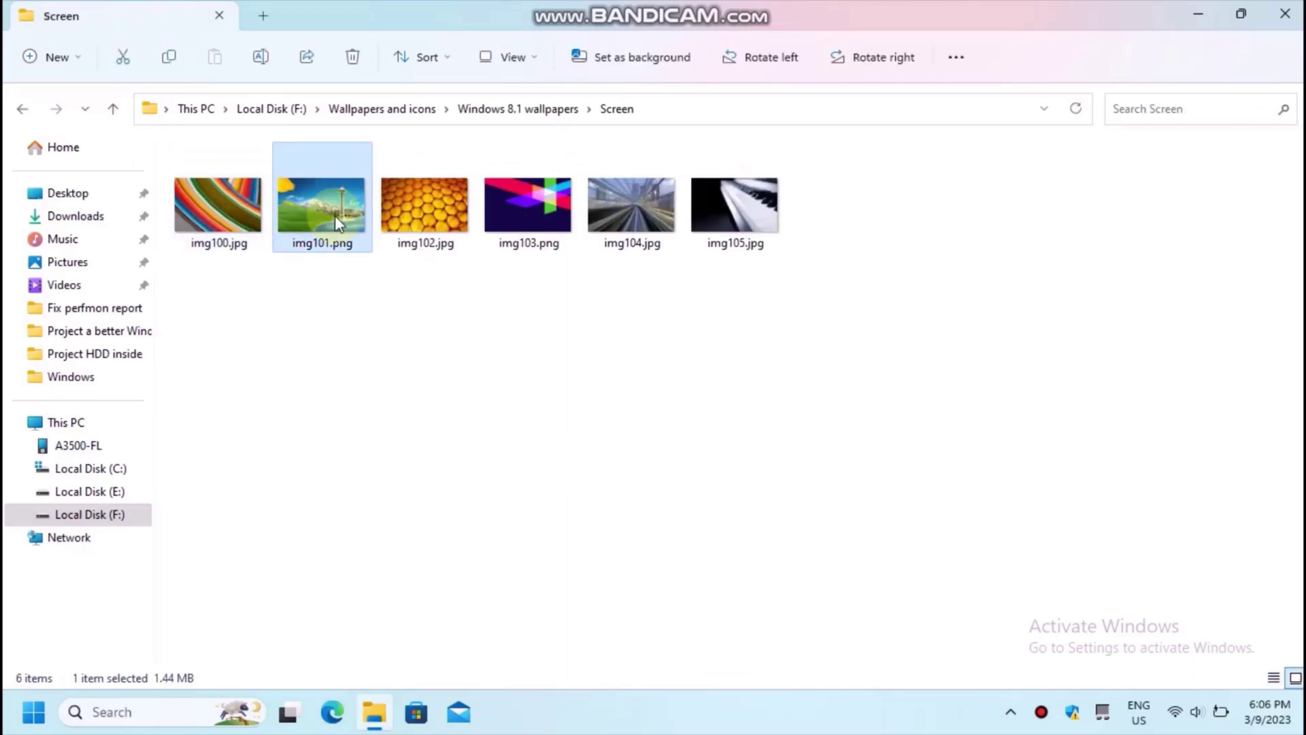
pyautogui.moveTo(571, 297)
pyautogui.click(684, 299)
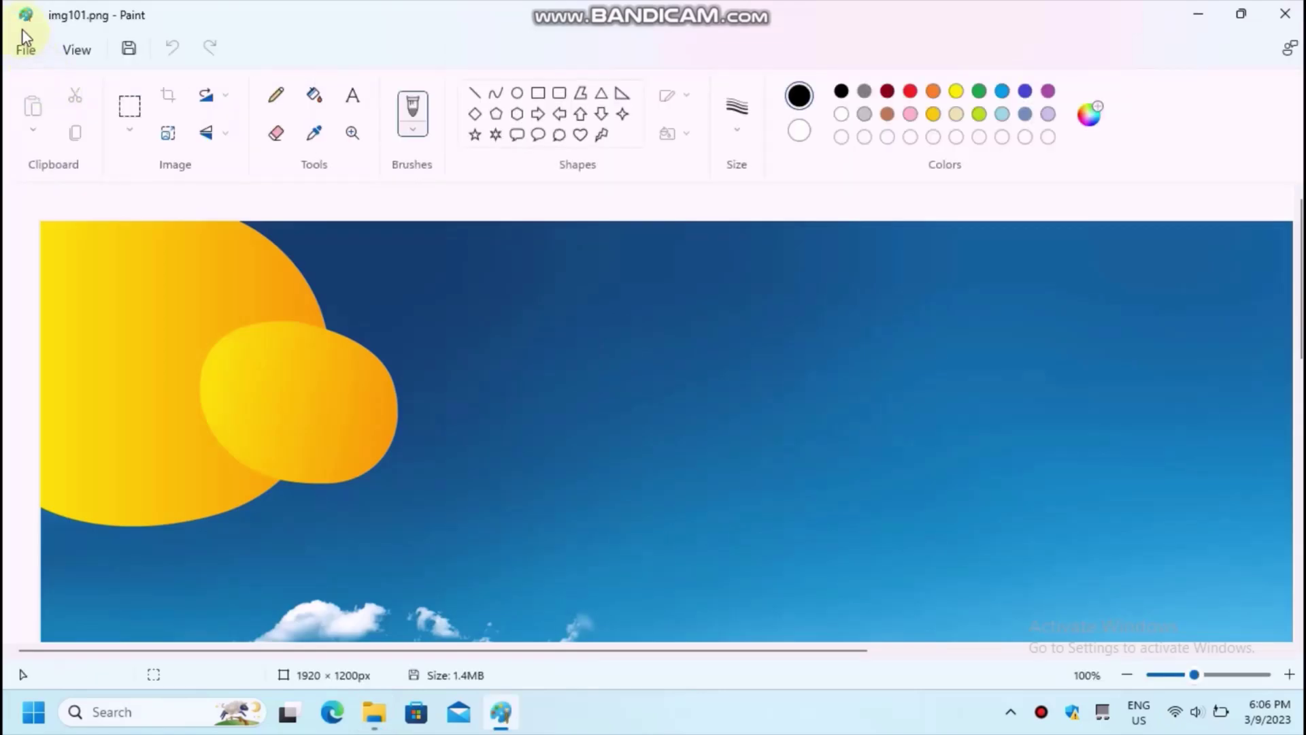
# - Set img101.png as a centred desktop background from Paint and view the desktop
pyautogui.click(25, 48)
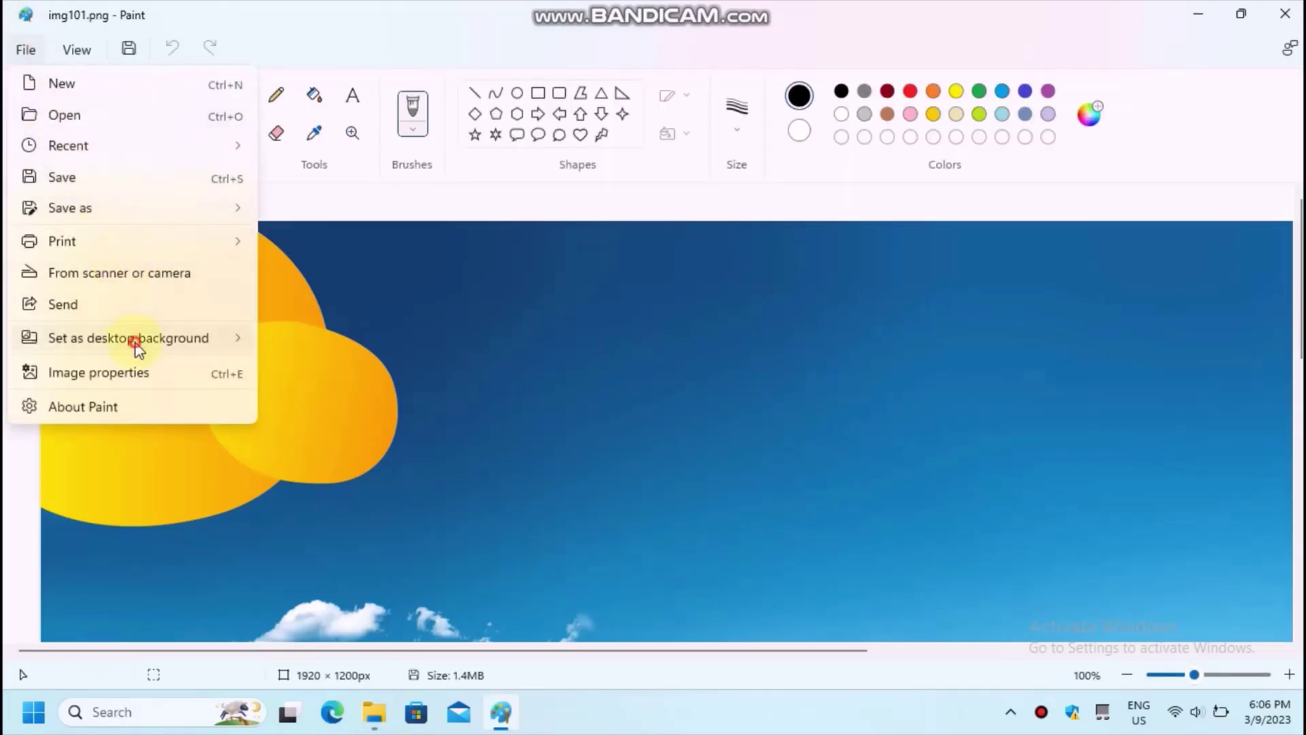
pyautogui.click(135, 342)
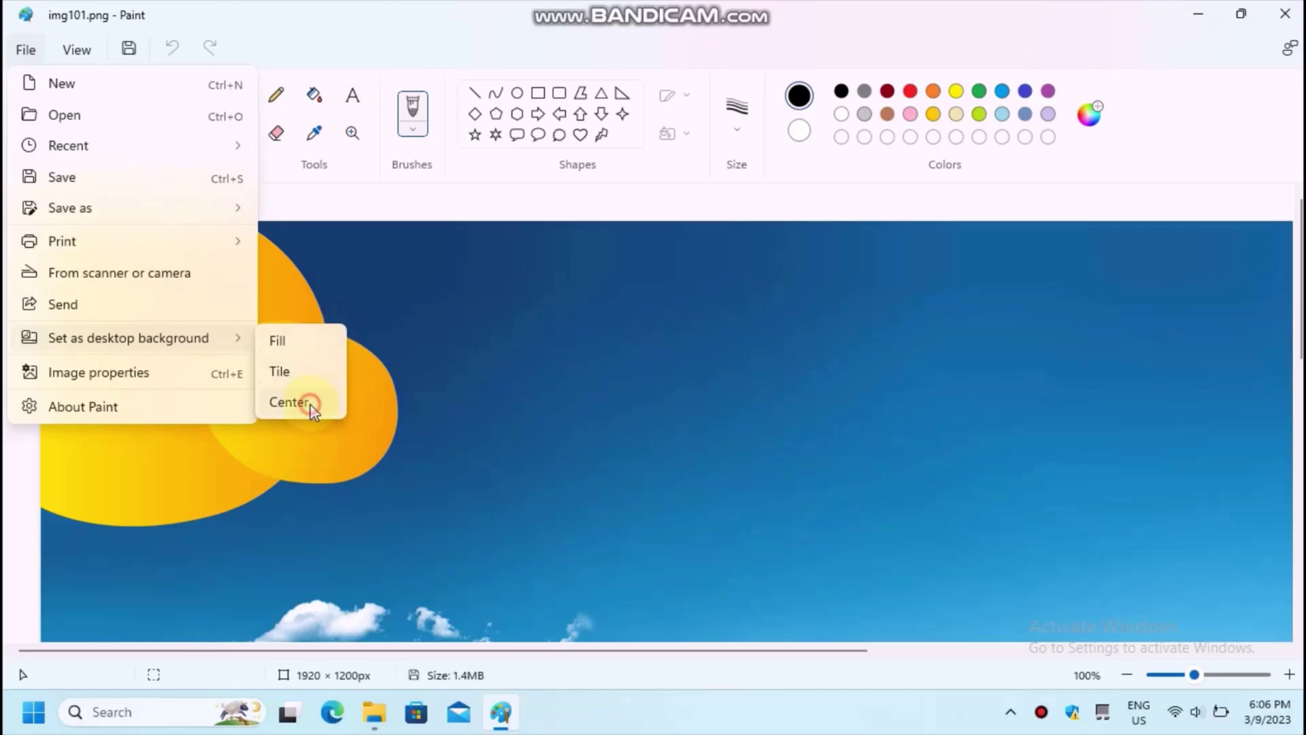
pyautogui.click(288, 402)
pyautogui.press('super+d')
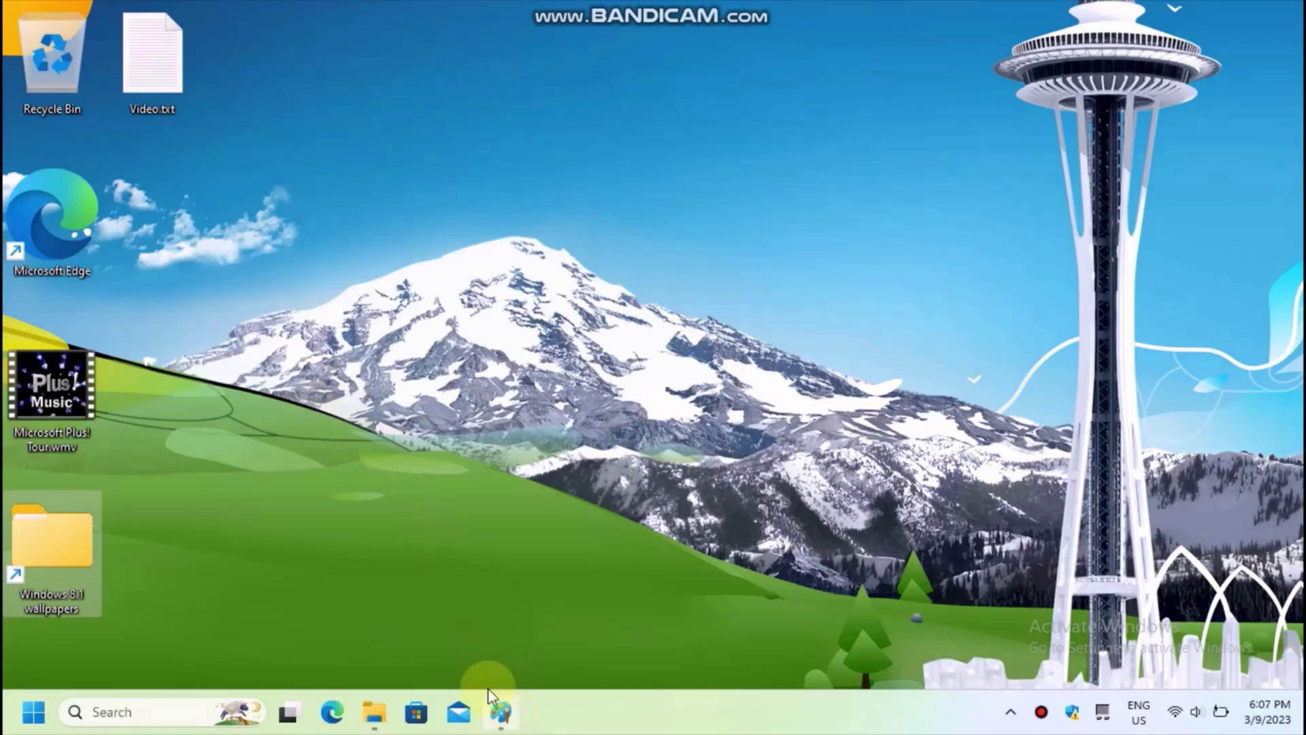
# - Set img101.png as a tiled desktop background, then close Paint
pyautogui.click(500, 712)
pyautogui.click(25, 49)
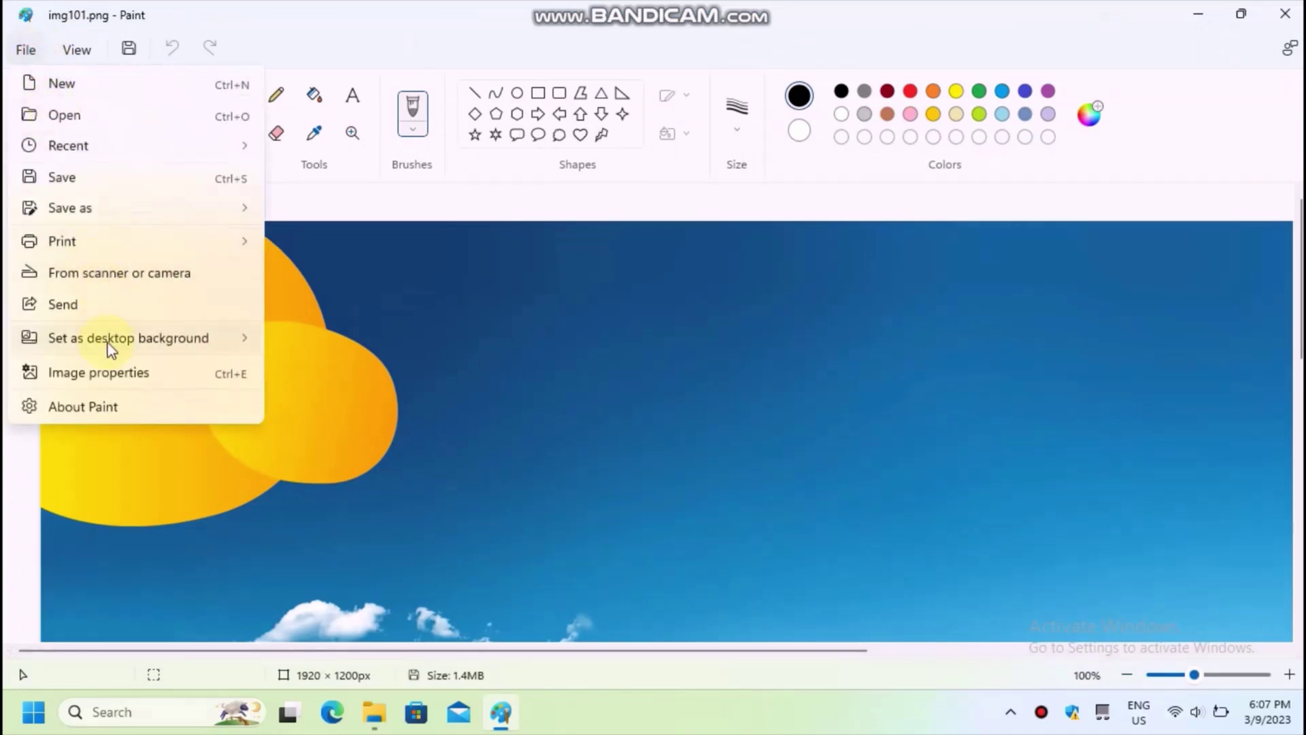
pyautogui.moveTo(111, 346)
pyautogui.click(284, 372)
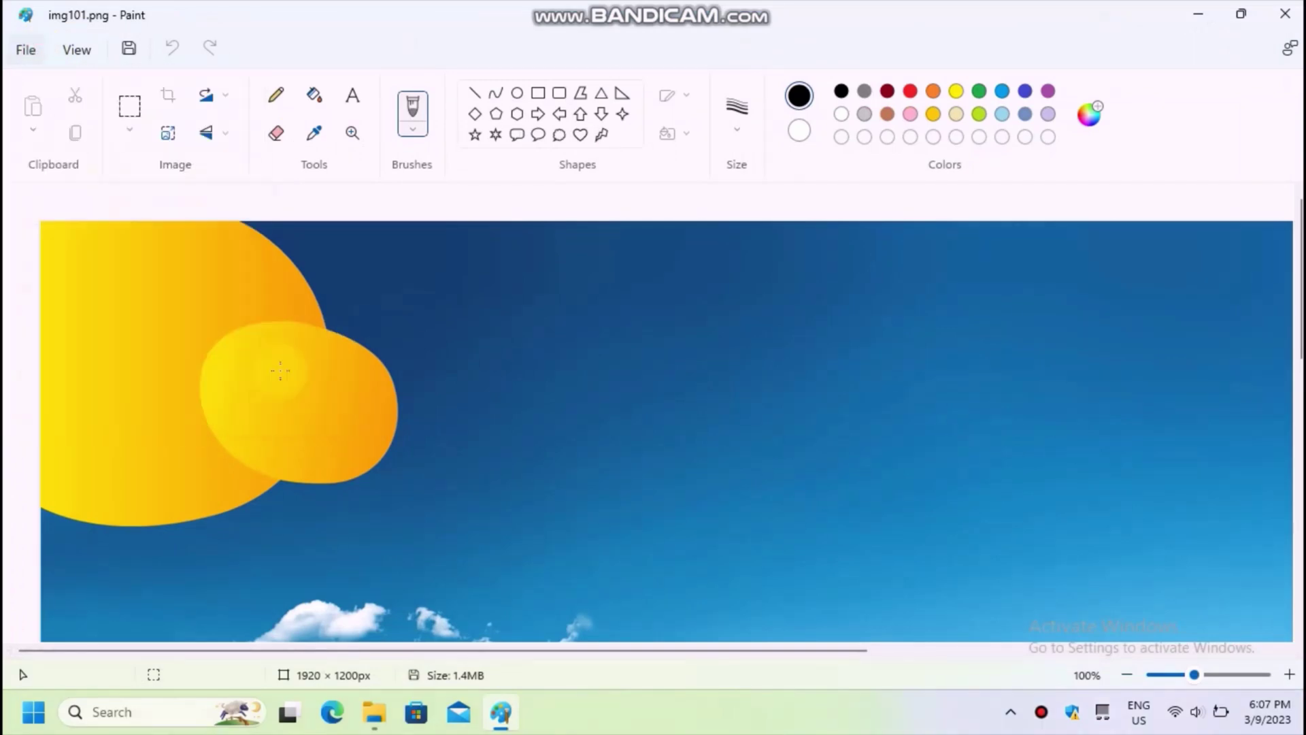
pyautogui.hotkey('alt', 'F4')
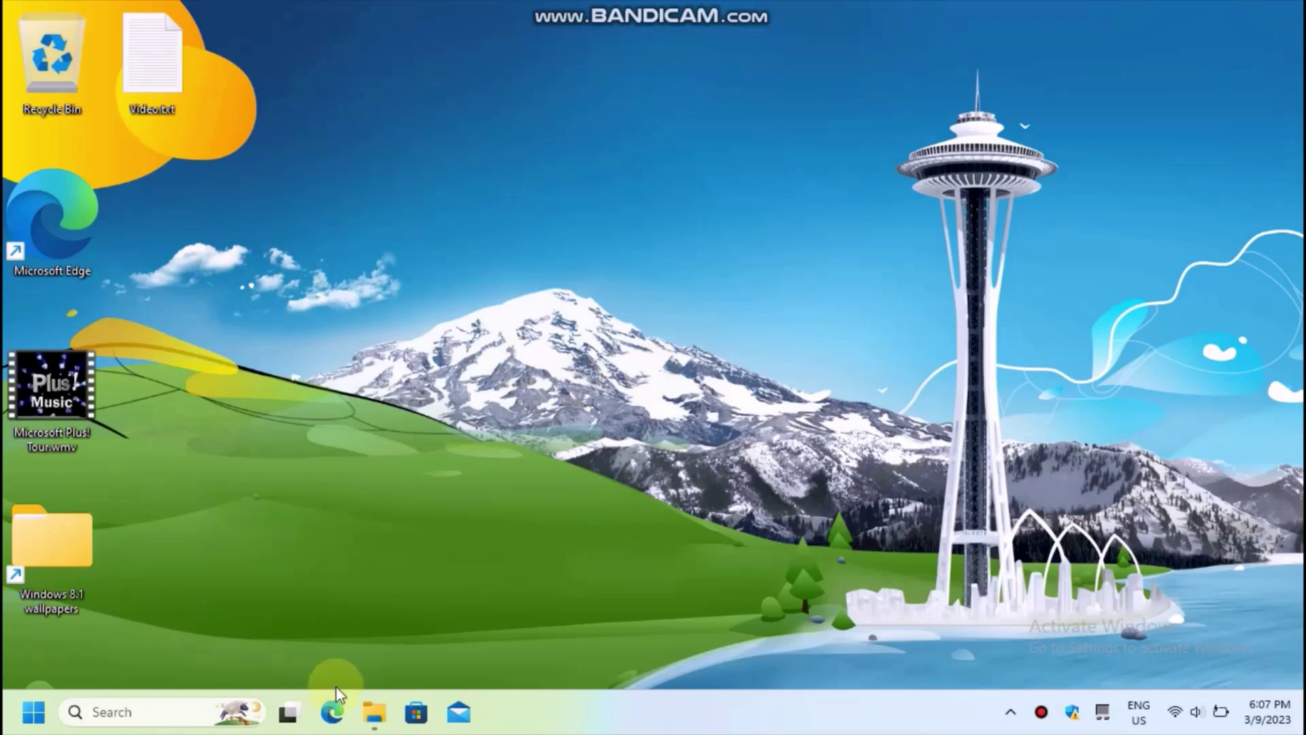
# - Select all six wallpaper images in the Screen folder
pyautogui.click(376, 712)
pyautogui.click(372, 386)
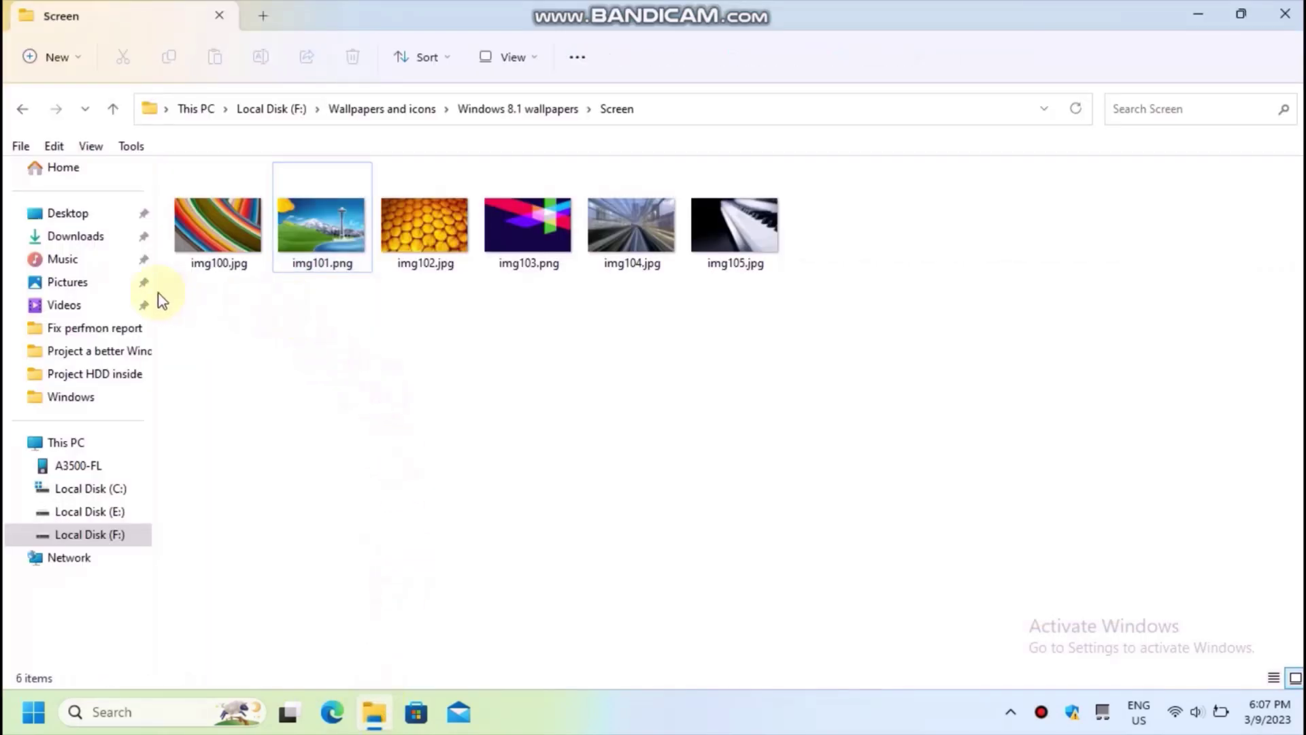
pyautogui.moveTo(203, 284); pyautogui.dragTo(222, 274)
pyautogui.moveTo(300, 258); pyautogui.dragTo(846, 227)
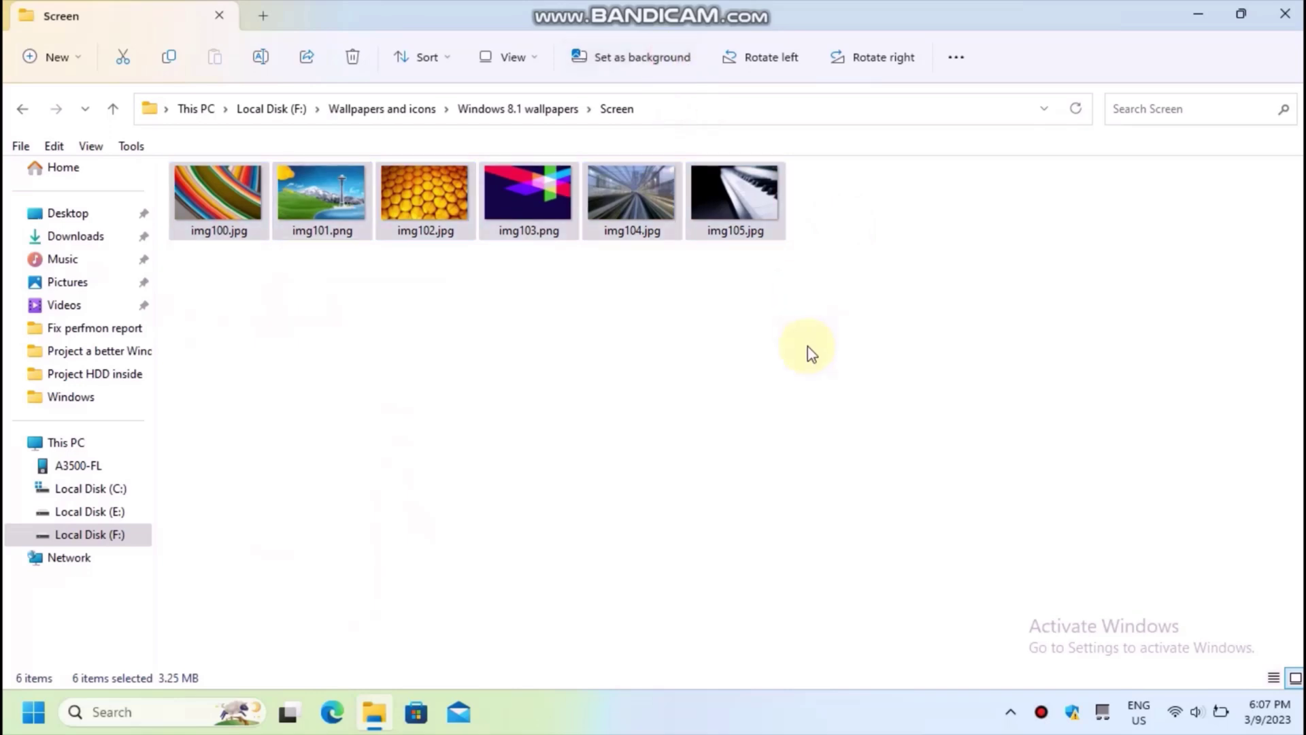
# - Advance the desktop background three times to the city tunnel picture img104.jpg
pyautogui.press('super+d')
pyautogui.rightClick(558, 226)
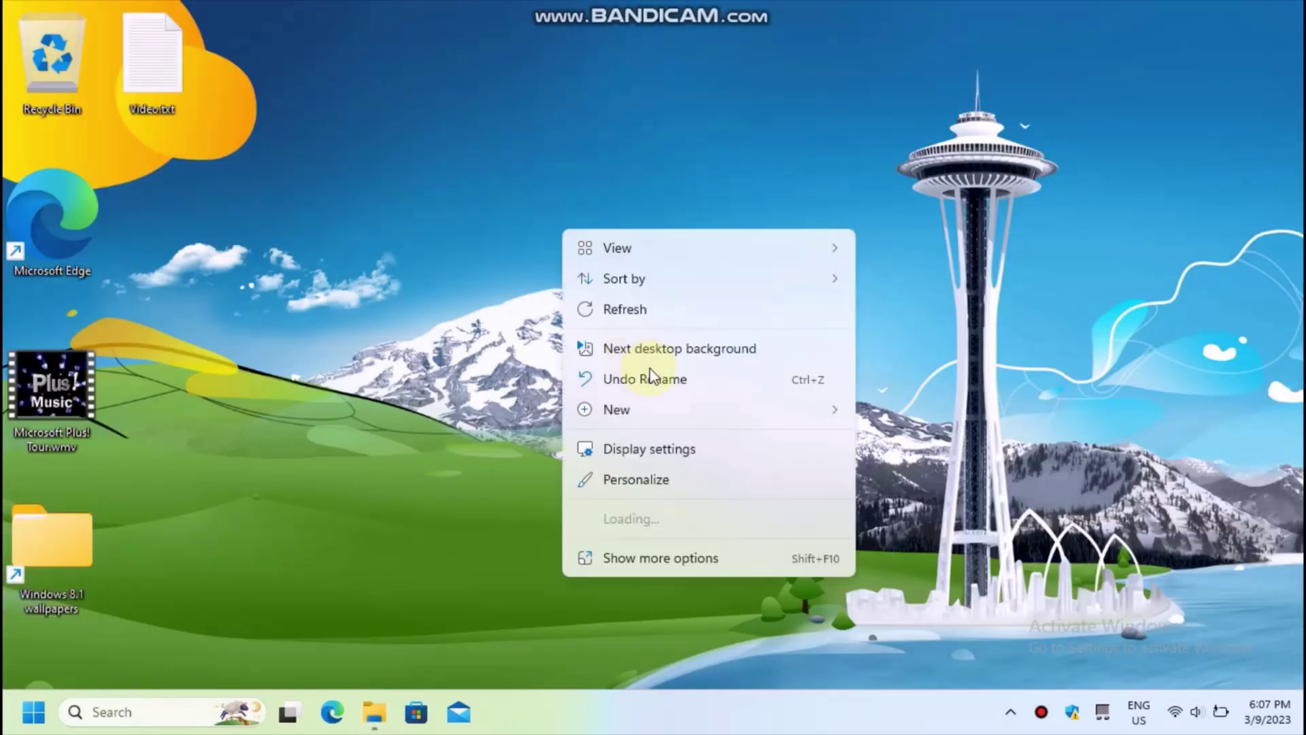
pyautogui.click(647, 341)
pyautogui.rightClick(596, 253)
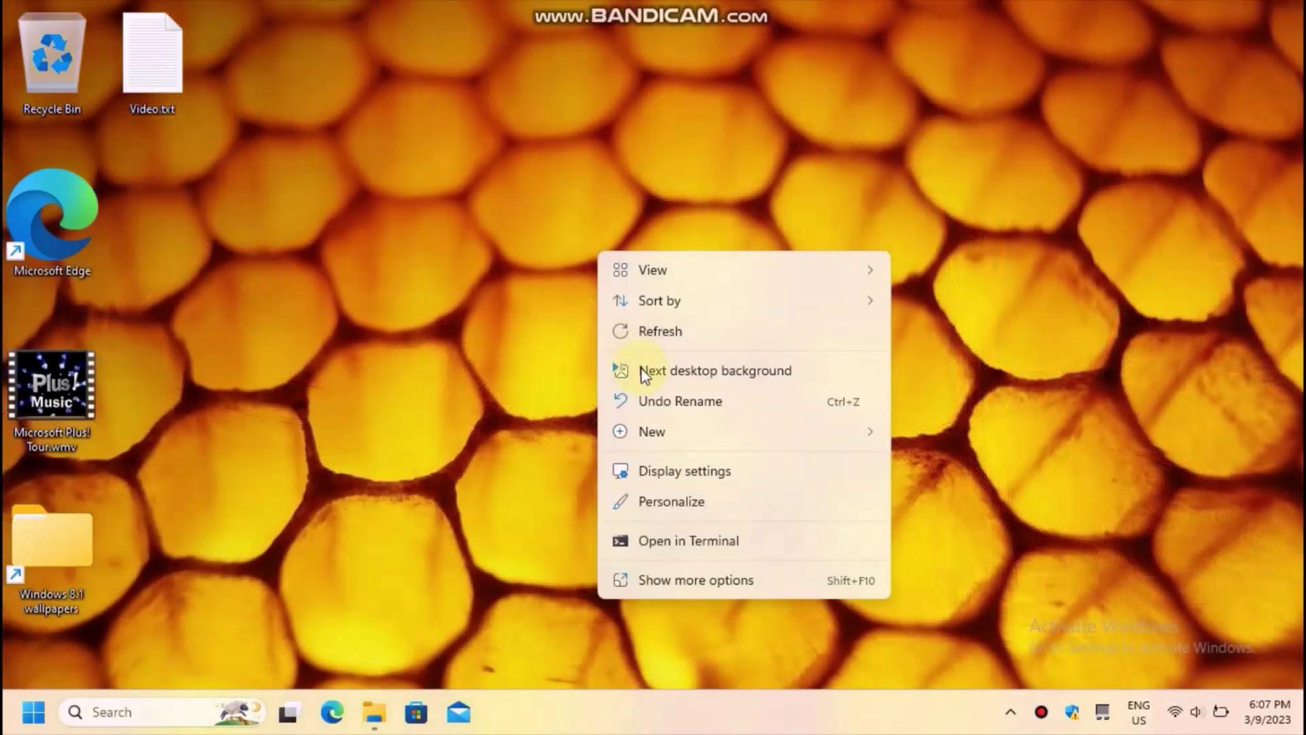
pyautogui.click(635, 370)
pyautogui.rightClick(582, 251)
pyautogui.click(648, 368)
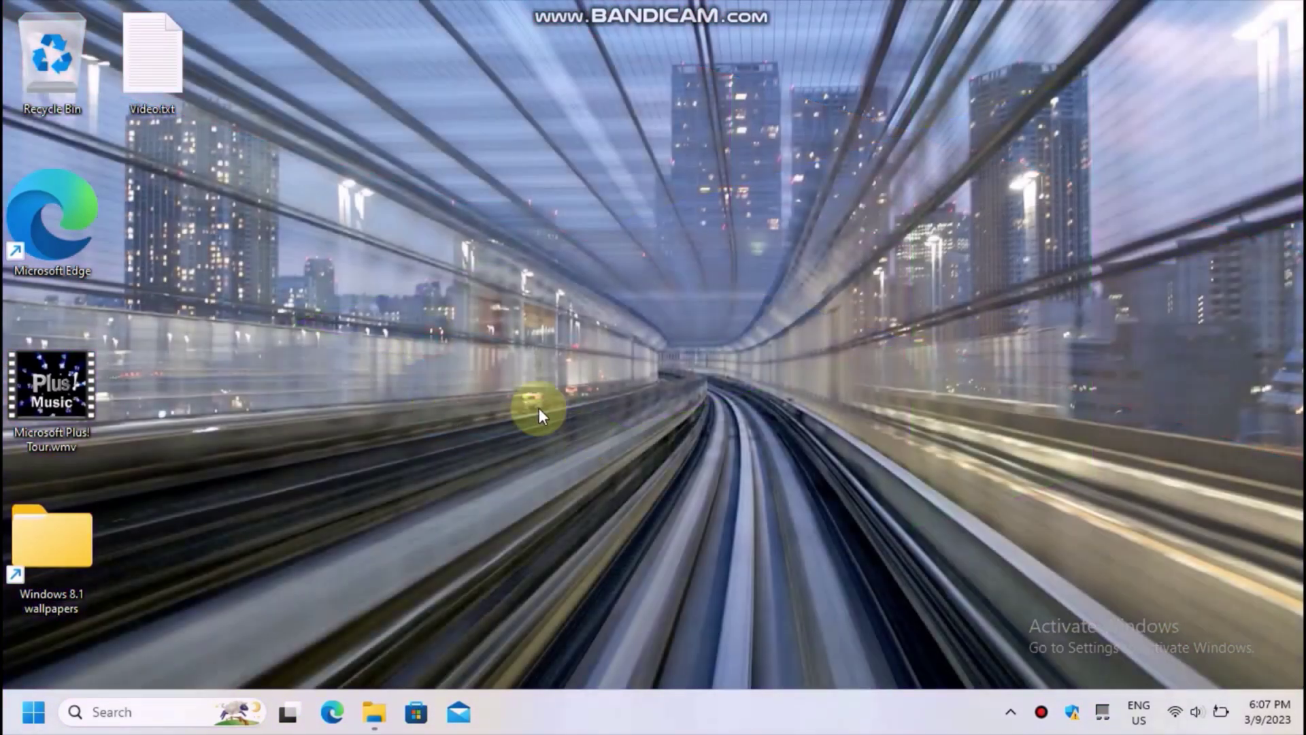
# - Deselect the six Screen images and minimize the folder window
pyautogui.hotkey('alt', 'Tab')
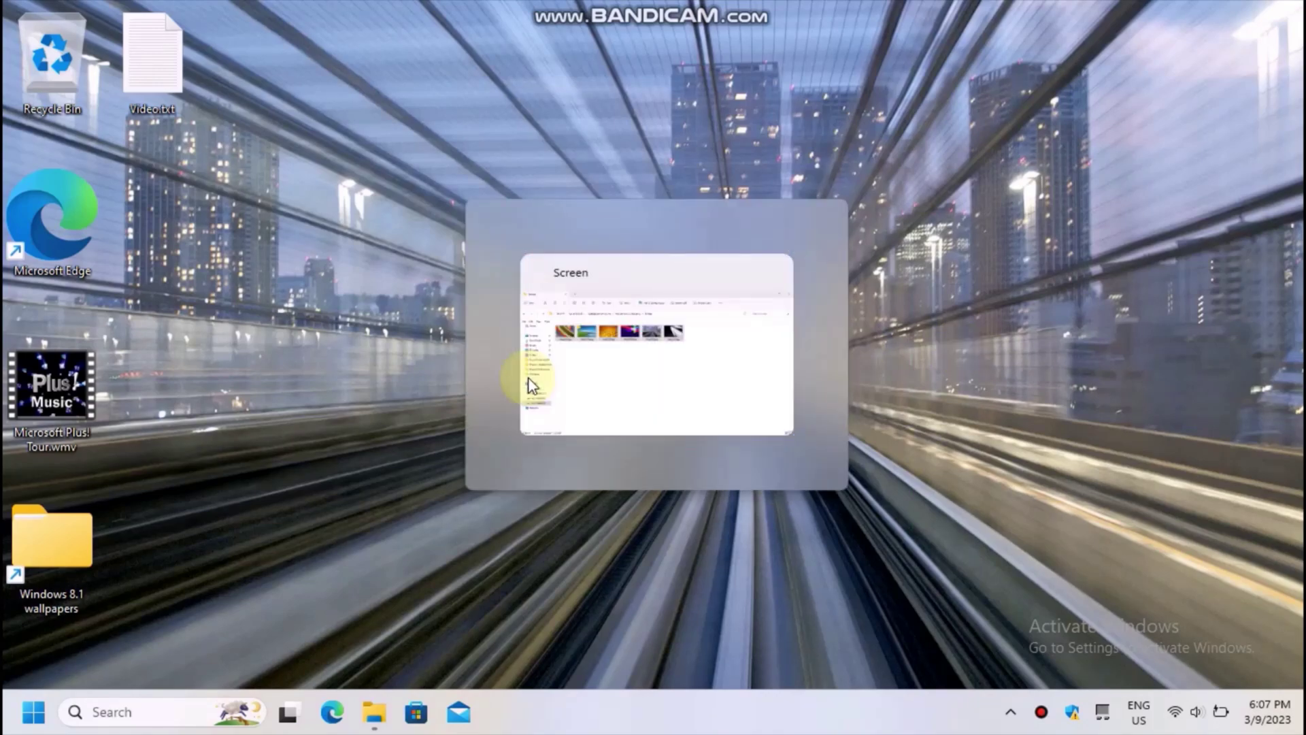
pyautogui.click(544, 434)
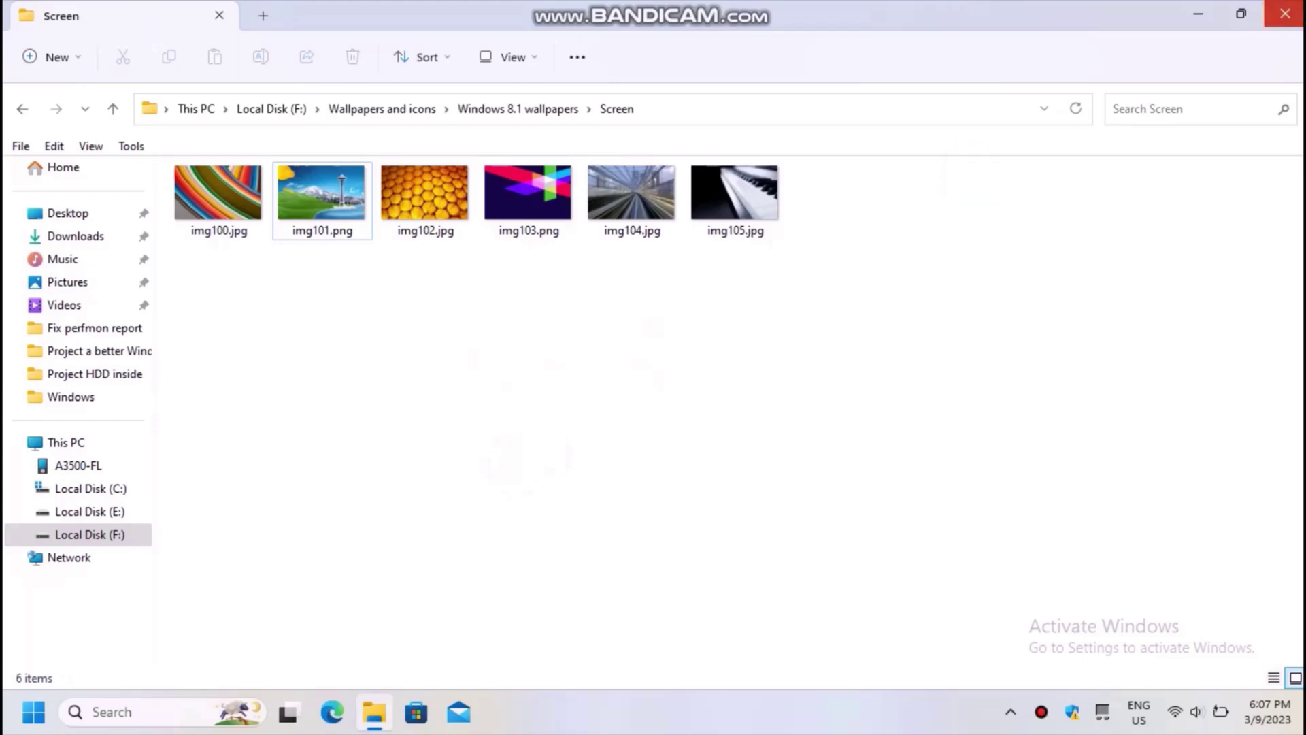
pyautogui.press('super+d')
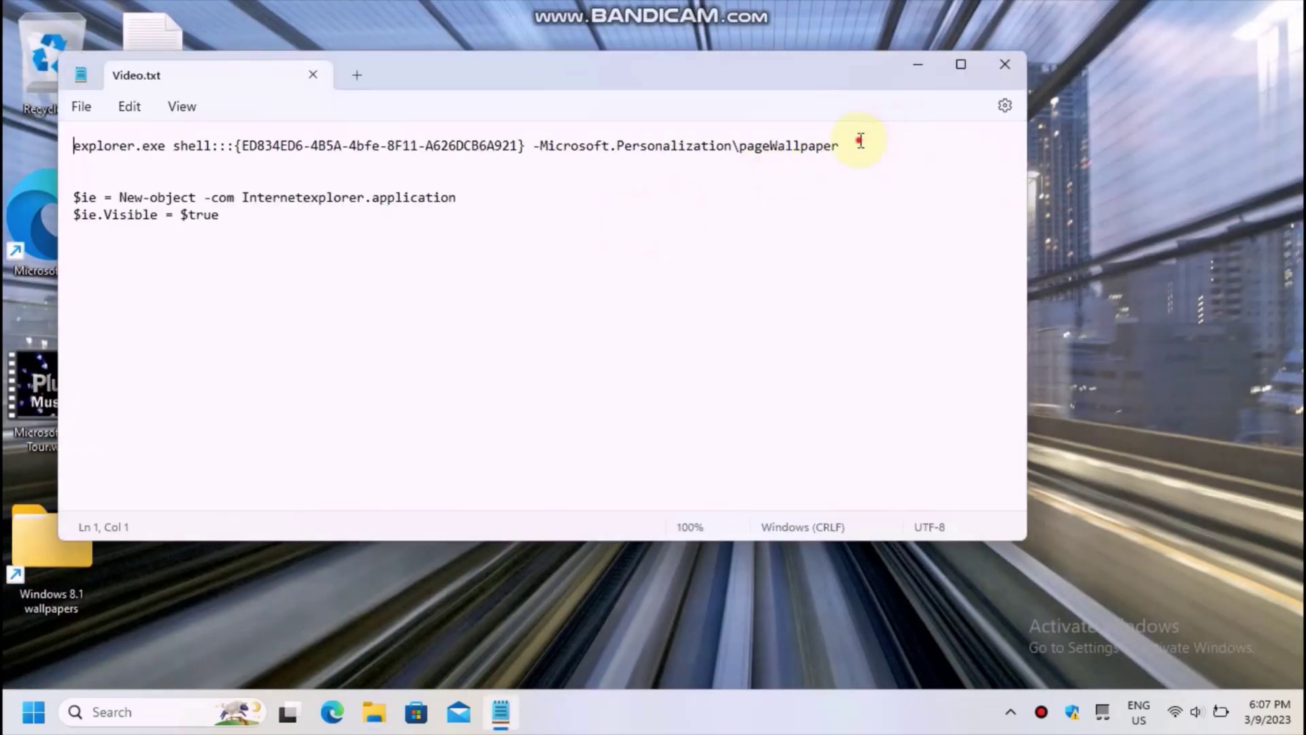
# - Copy Video.txt's first-line explorer.exe shell command and run it from the Run box
pyautogui.moveTo(815, 142); pyautogui.dragTo(37, 151)
pyautogui.hotkey('ctrl', 'c')
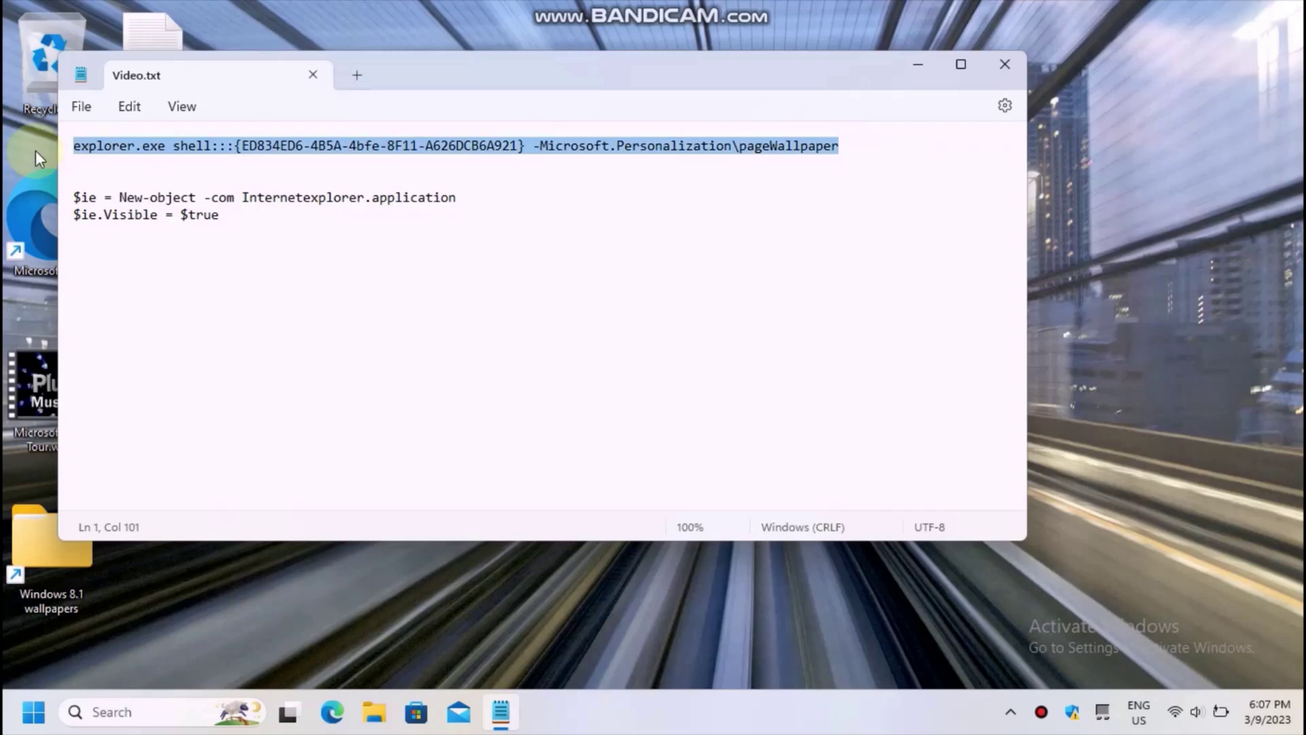
pyautogui.press('super+r')
pyautogui.hotkey('ctrl', 'v')
pyautogui.press('Return')
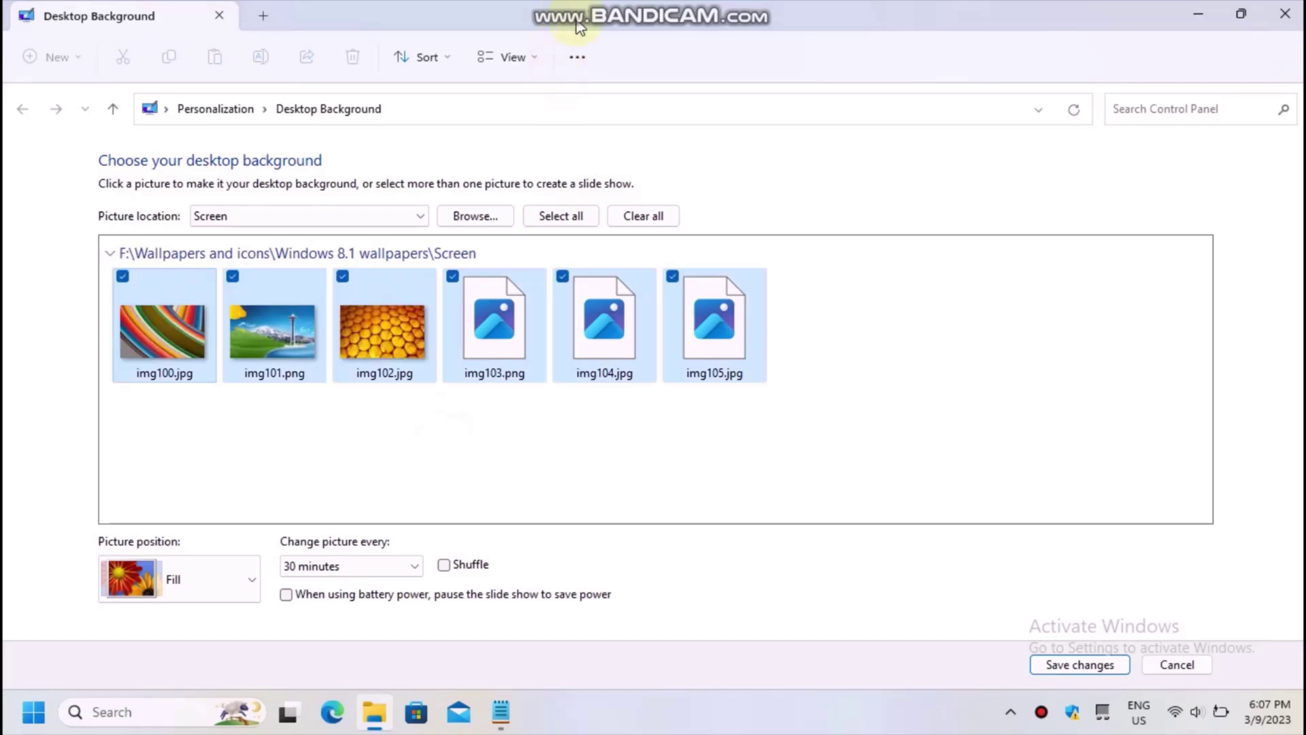
# - Resize the Desktop Background window, then open and close All Control Panel Items via 'control'
pyautogui.moveTo(620, 15); pyautogui.dragTo(626, 61)
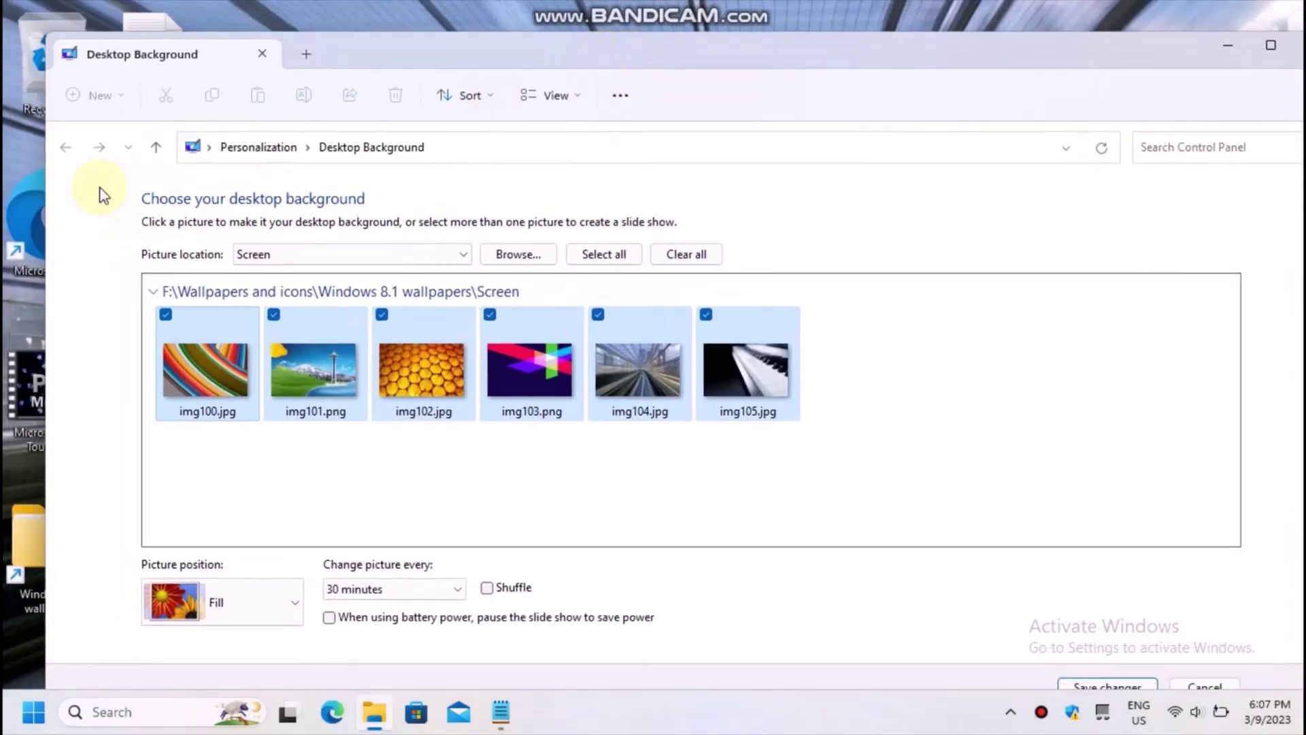
pyautogui.click(211, 57)
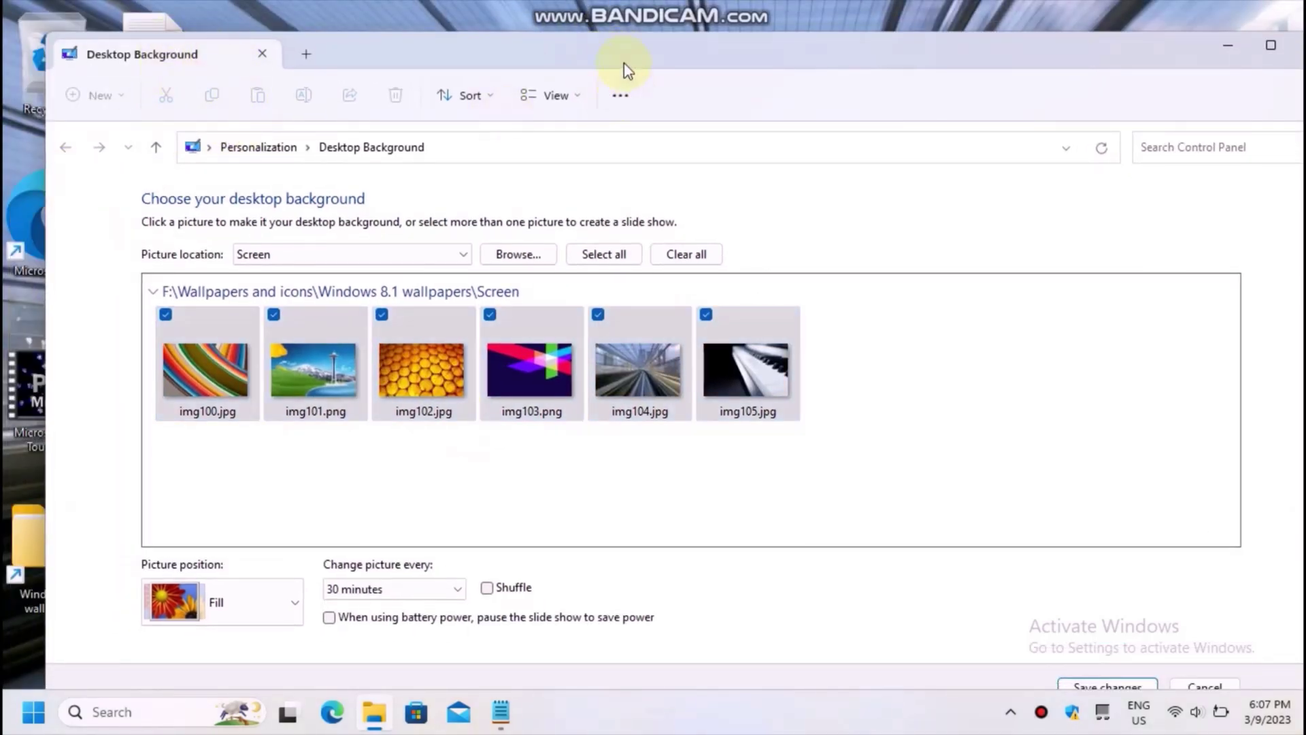
pyautogui.moveTo(625, 61); pyautogui.dragTo(598, 4)
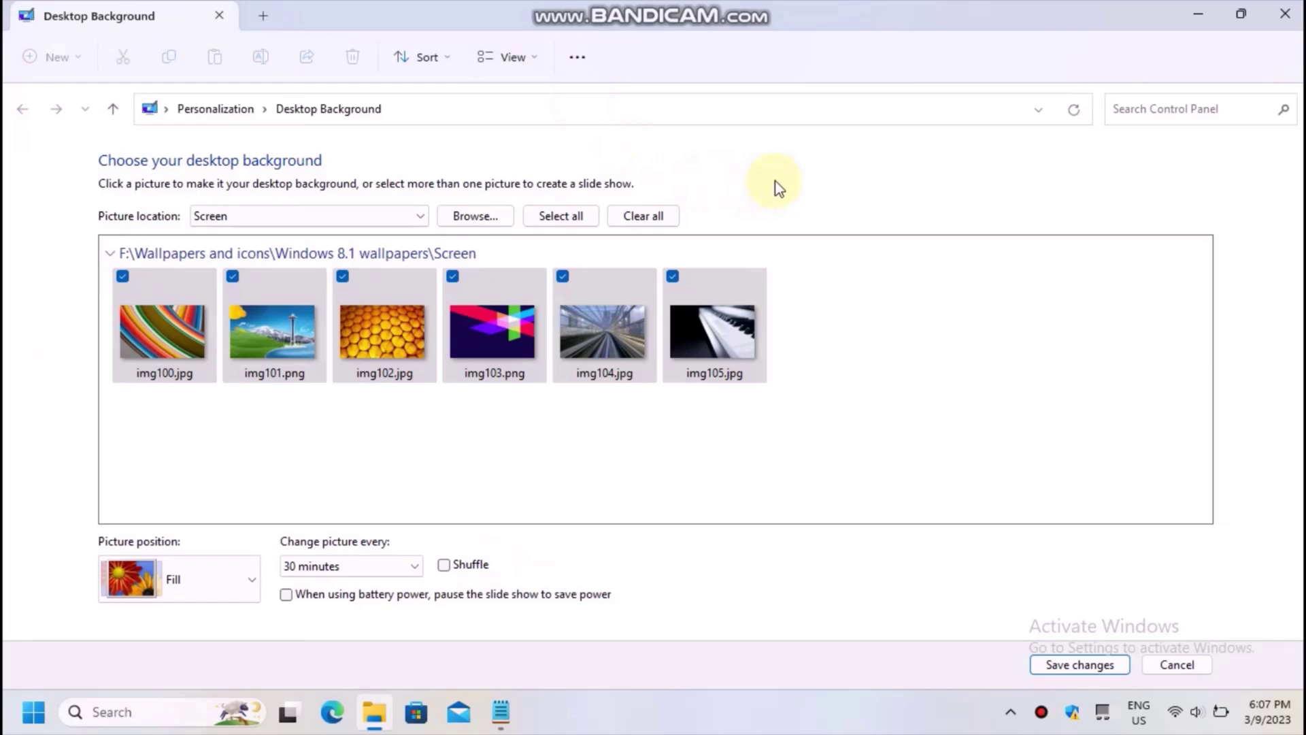
pyautogui.press('super+r')
pyautogui.write('control')
pyautogui.press('Return')
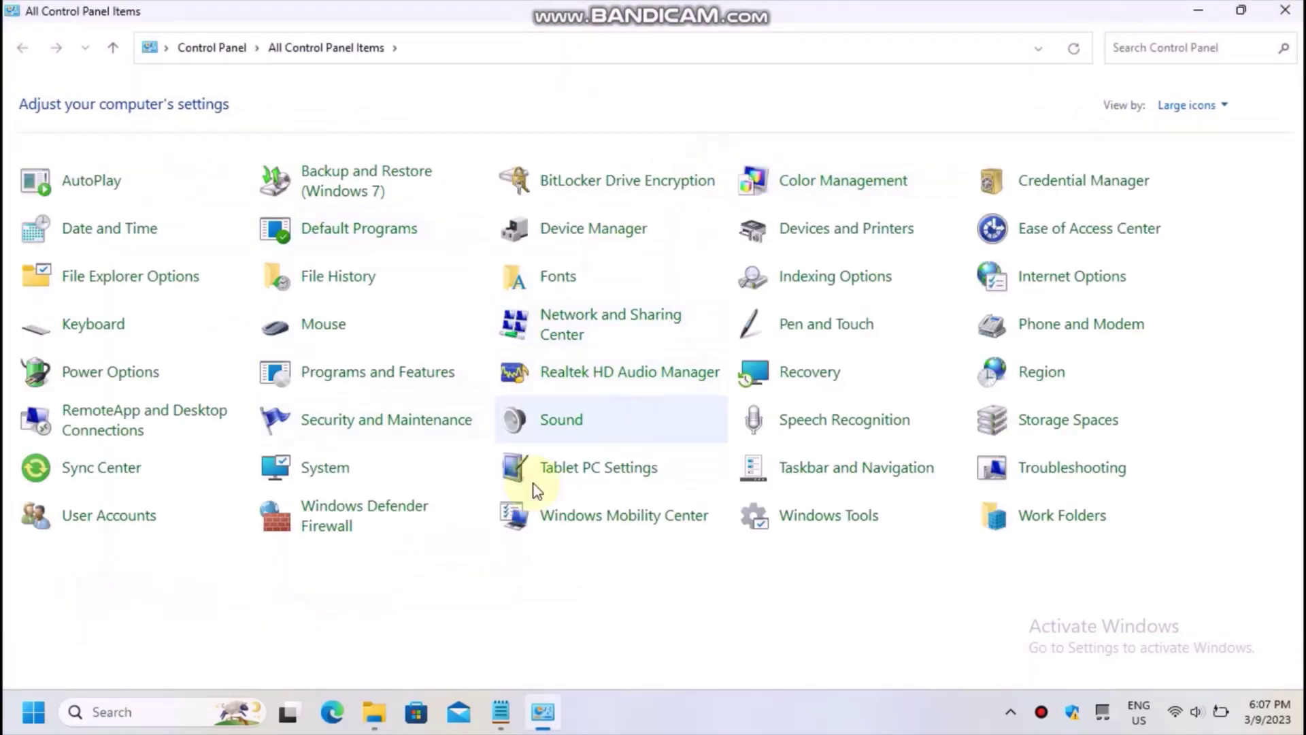
pyautogui.click(1294, 9)
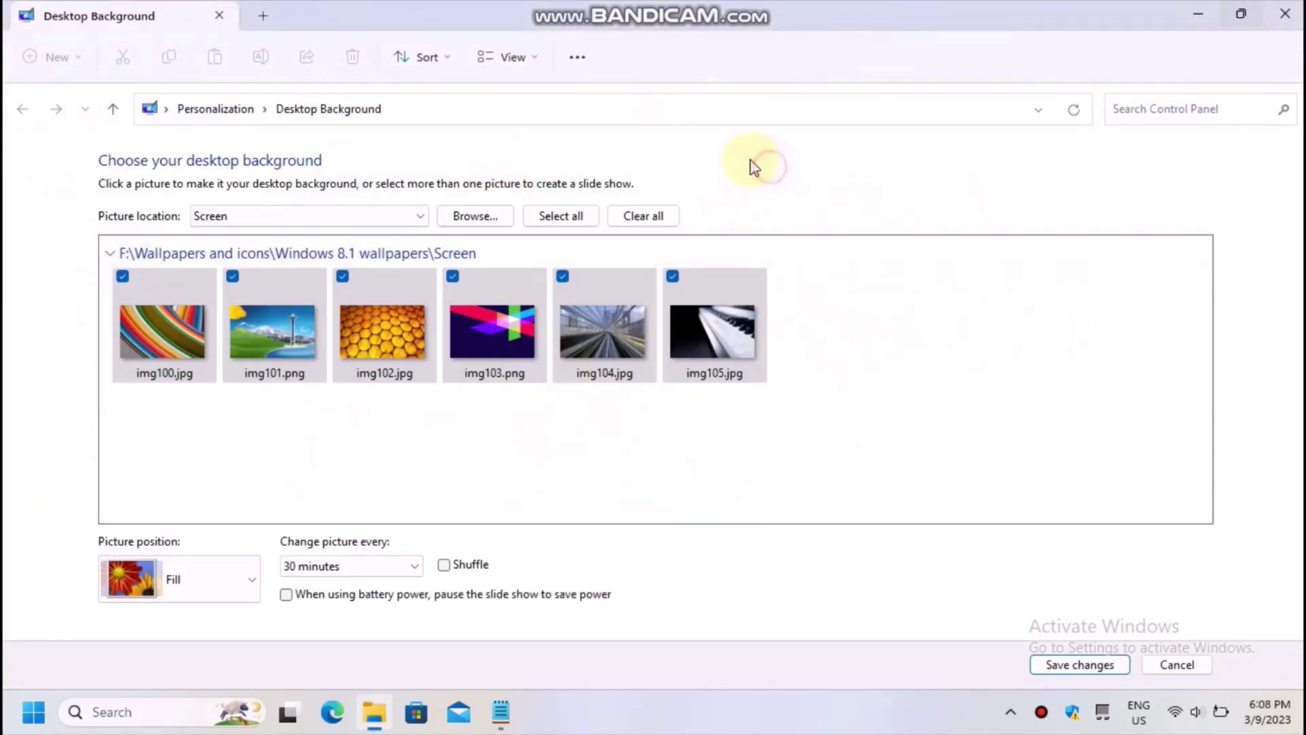
# - Choose Windows Desktop Backgrounds, select only img33, set position to Stretch, and save changes
pyautogui.click(374, 216)
pyautogui.click(352, 235)
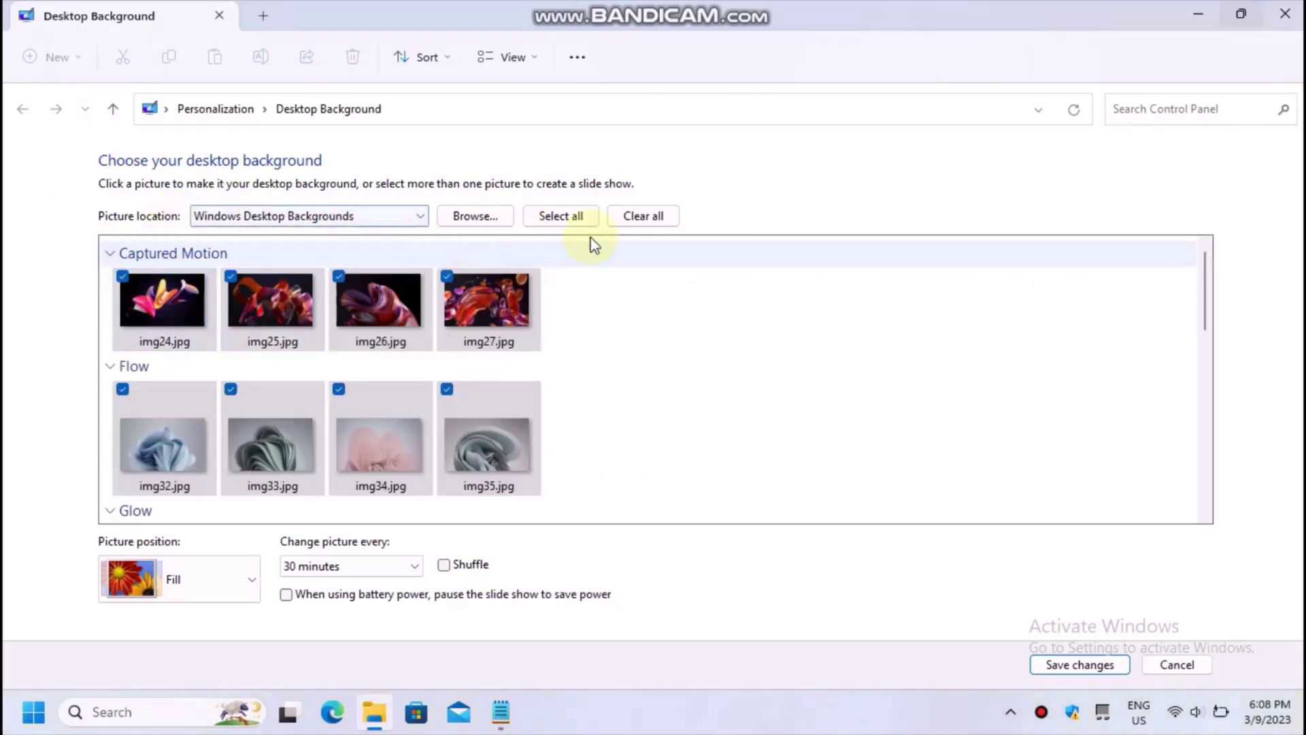
pyautogui.click(650, 219)
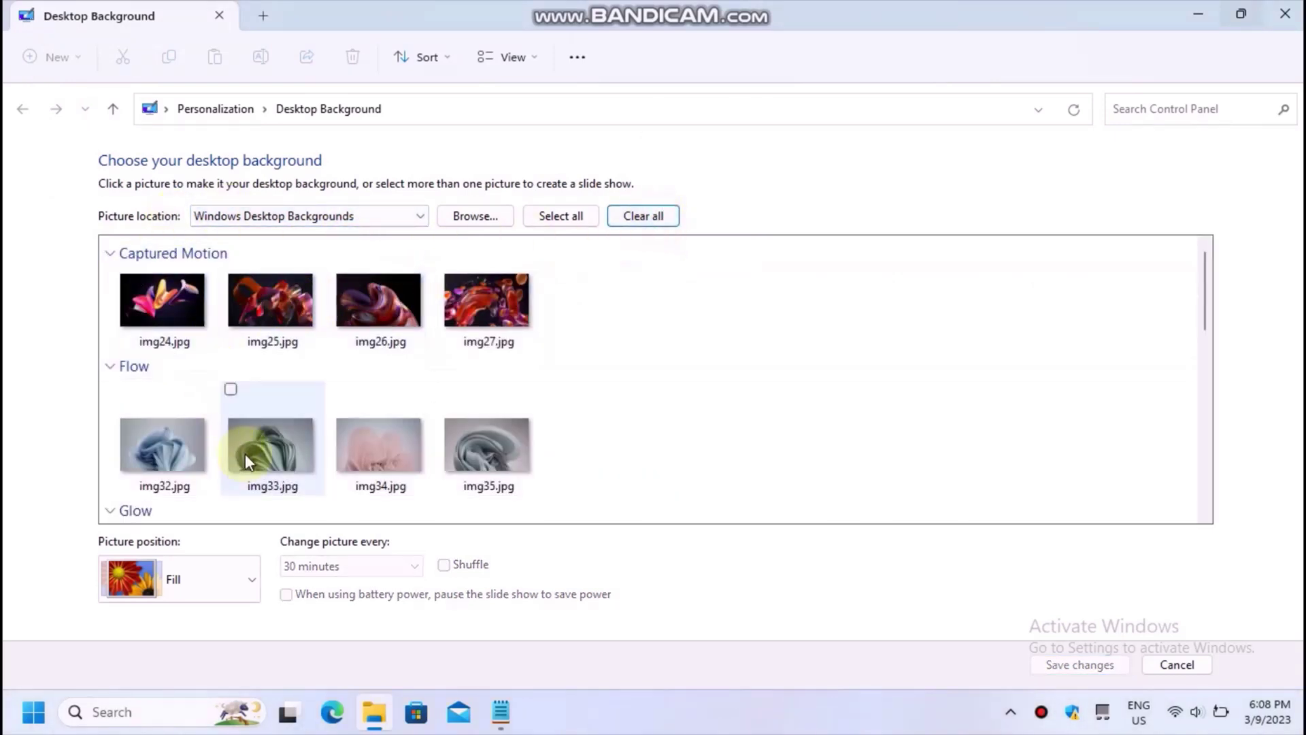
pyautogui.click(232, 389)
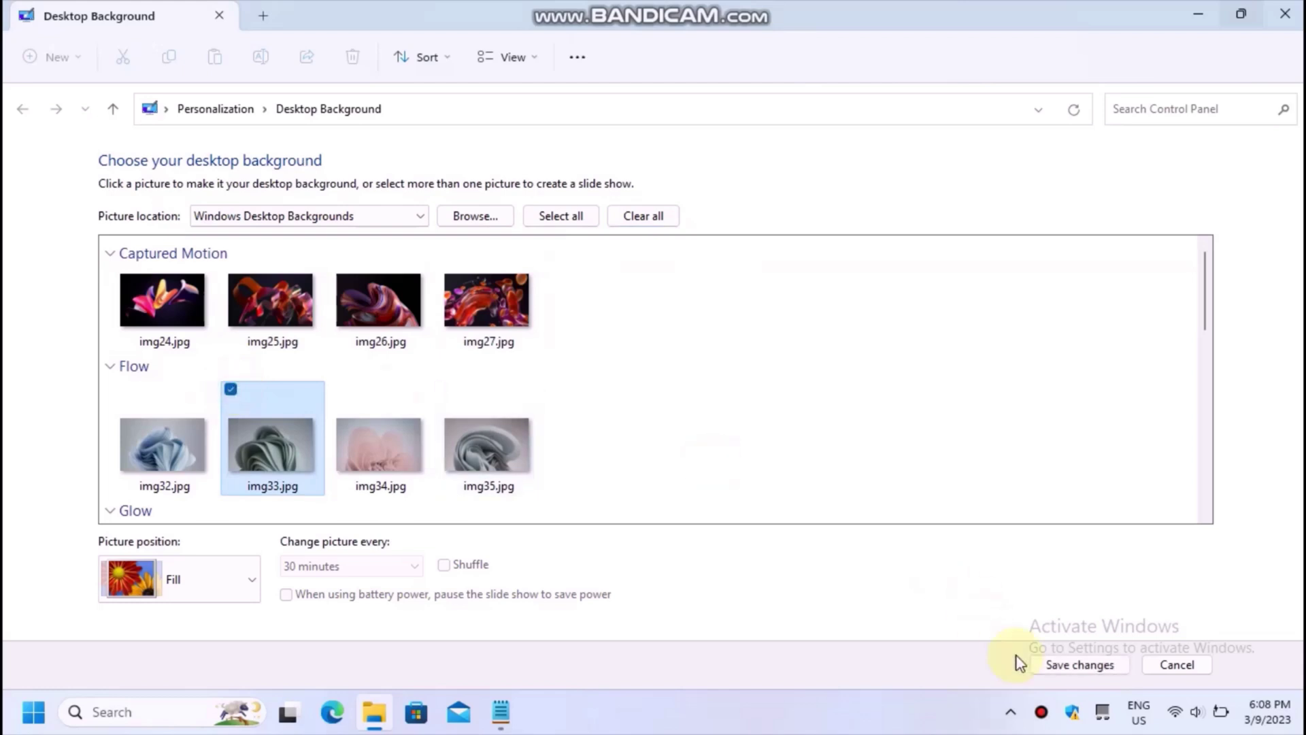
pyautogui.click(235, 575)
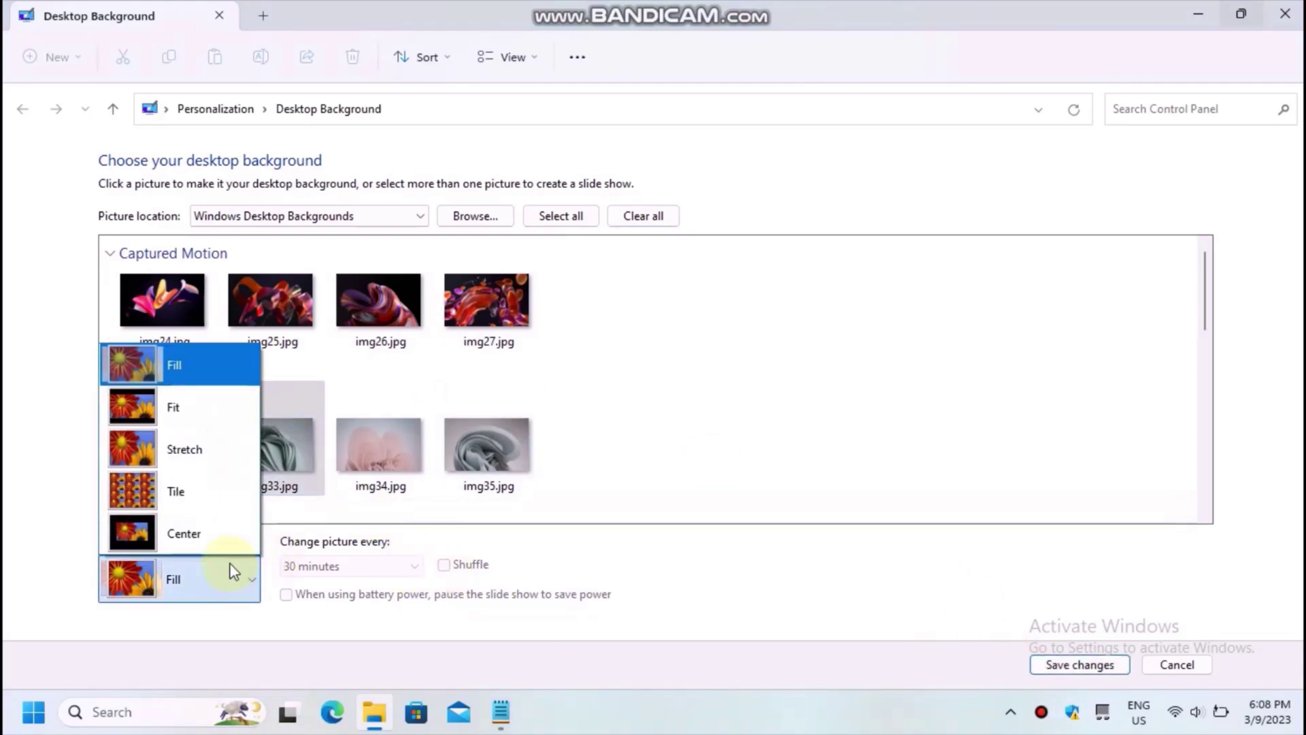
pyautogui.click(185, 449)
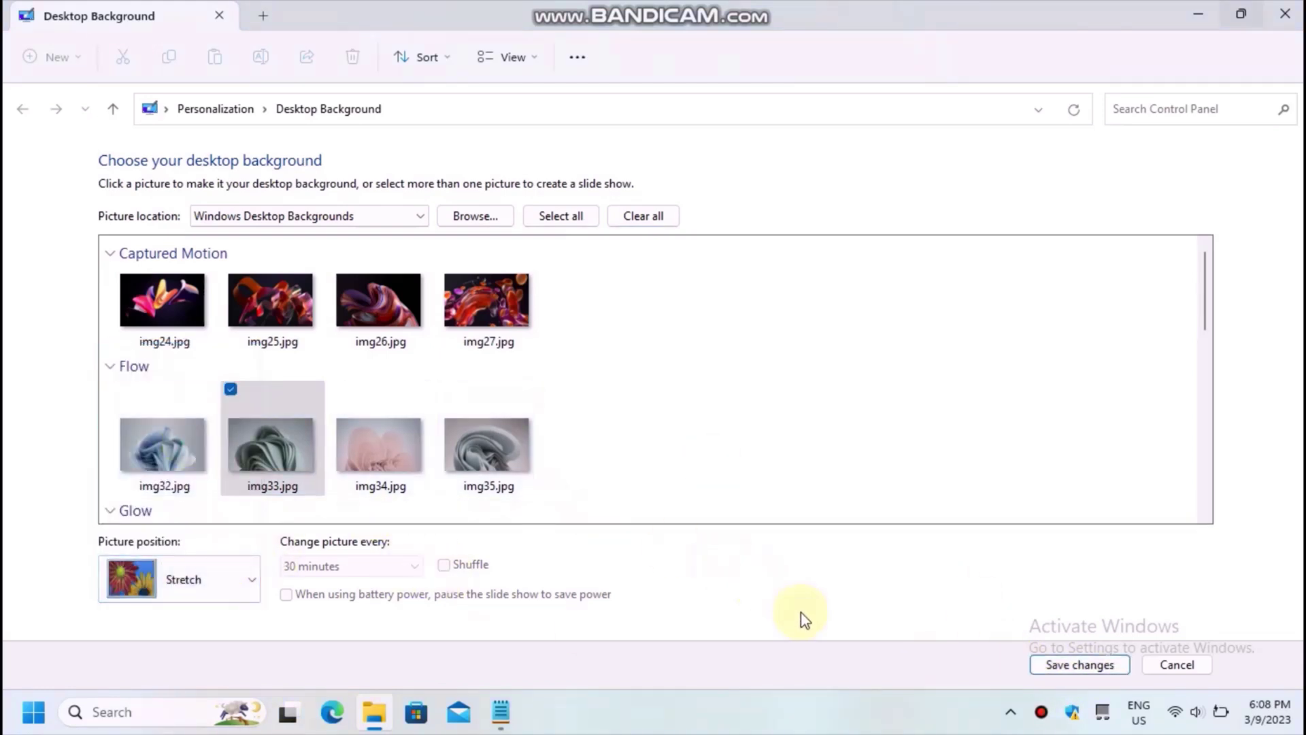
pyautogui.click(1063, 666)
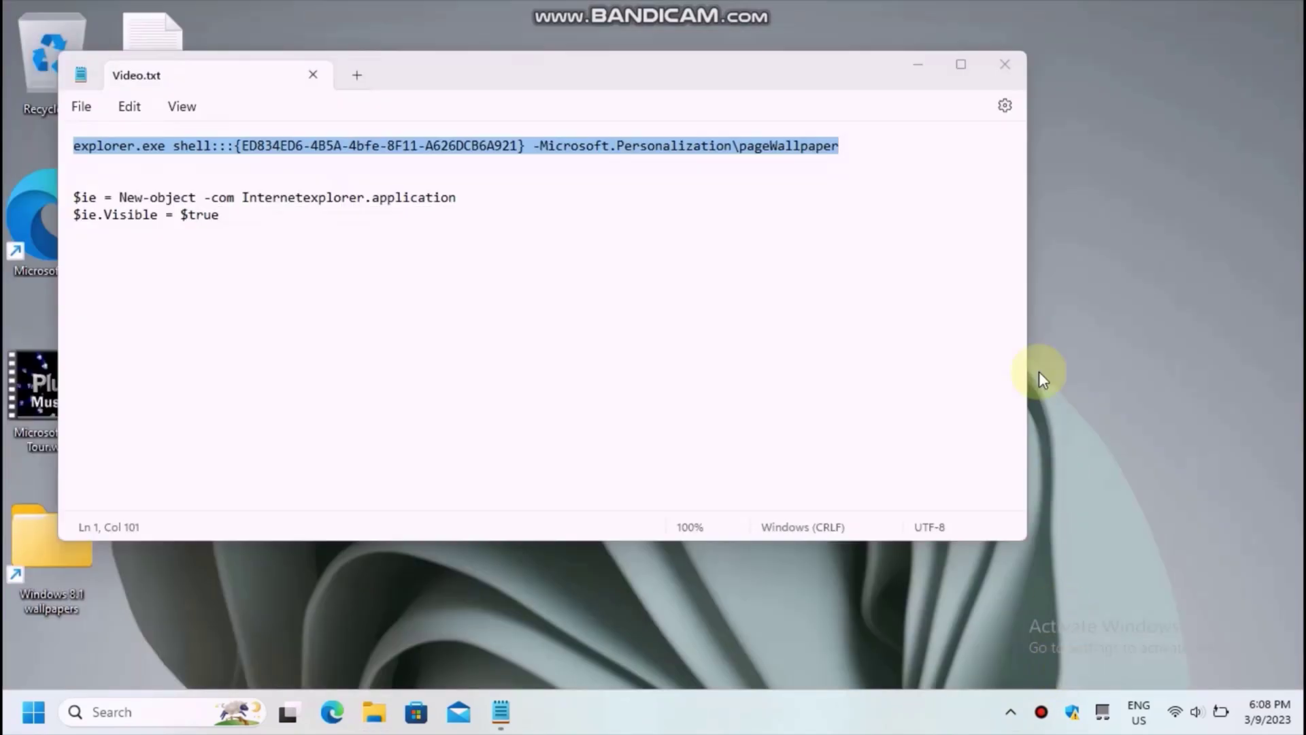
# - Minimize Notepad and run the pasted shell command with pageWallpaper trimmed off the end
pyautogui.click(924, 66)
pyautogui.moveTo(705, 152); pyautogui.dragTo(484, 419)
pyautogui.moveTo(397, 213); pyautogui.dragTo(529, 370)
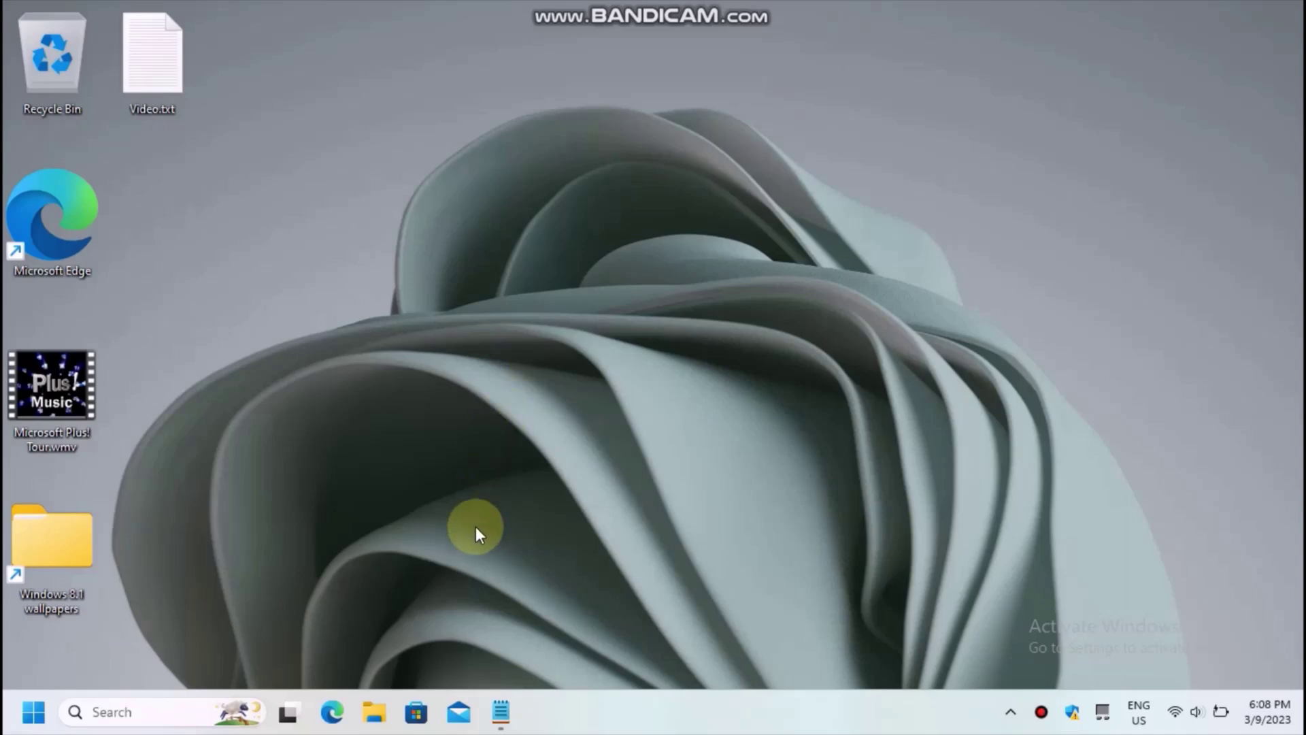
pyautogui.press('super+r')
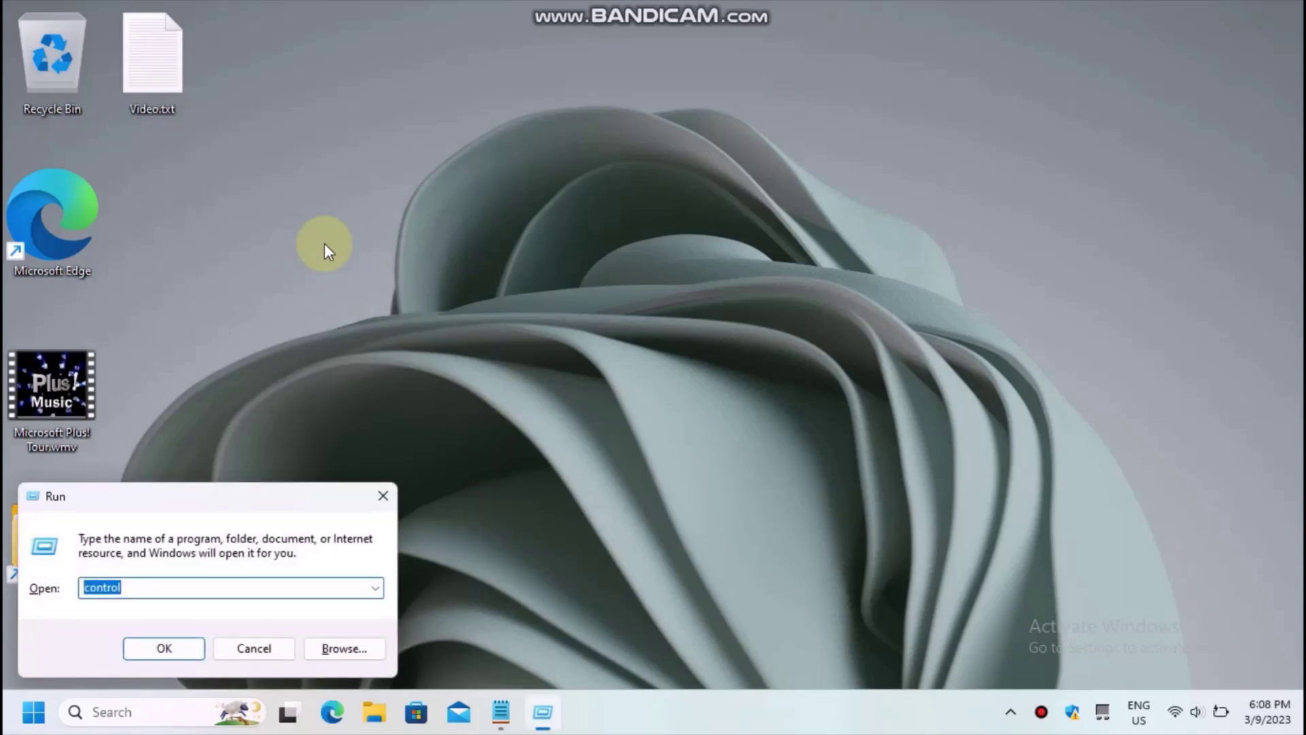
pyautogui.write('shell:::{ED834ED6-4B5A-4bfe-8F11-A626DCB6A921} -Microsoft.Personalization\\pageWallpaper')
pyautogui.press('BackSpace')
pyautogui.press('BackSpace')
pyautogui.press('BackSpace')
pyautogui.press('BackSpace')
pyautogui.press('BackSpace')
pyautogui.press('BackSpace')
pyautogui.press('BackSpace')
pyautogui.press('BackSpace')
pyautogui.press('BackSpace')
pyautogui.press('BackSpace')
pyautogui.press('BackSpace')
pyautogui.press('BackSpace')
pyautogui.press('BackSpace')
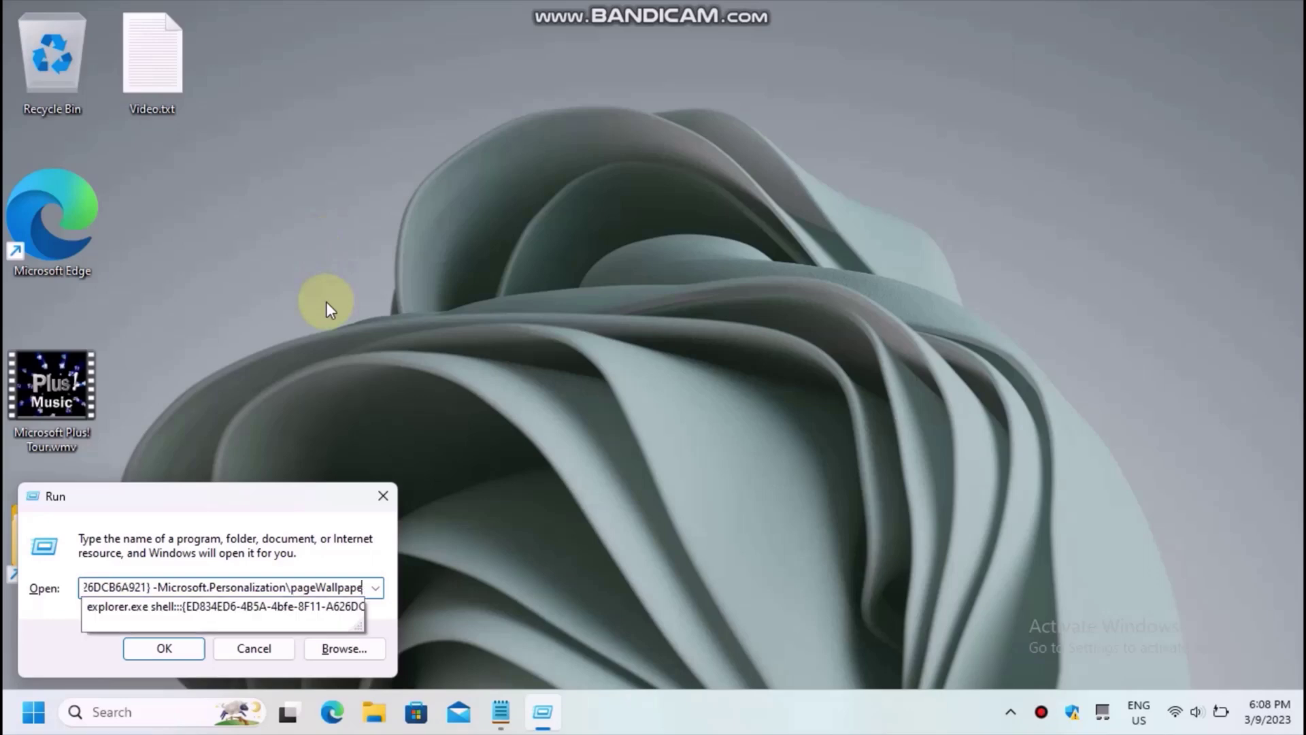
pyautogui.press('Return')
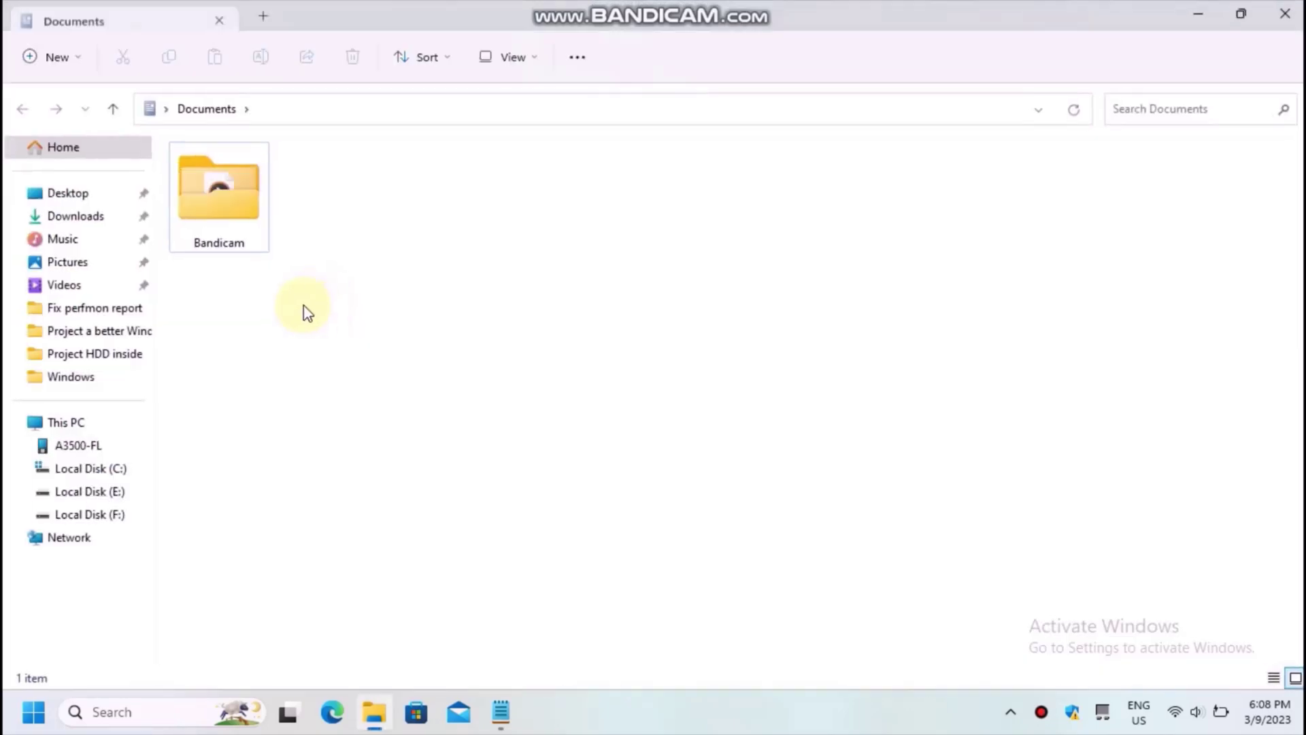
# - Hide the Documents window and rerun the Personalization command from Run
pyautogui.press('super+d')
pyautogui.press('super+r')
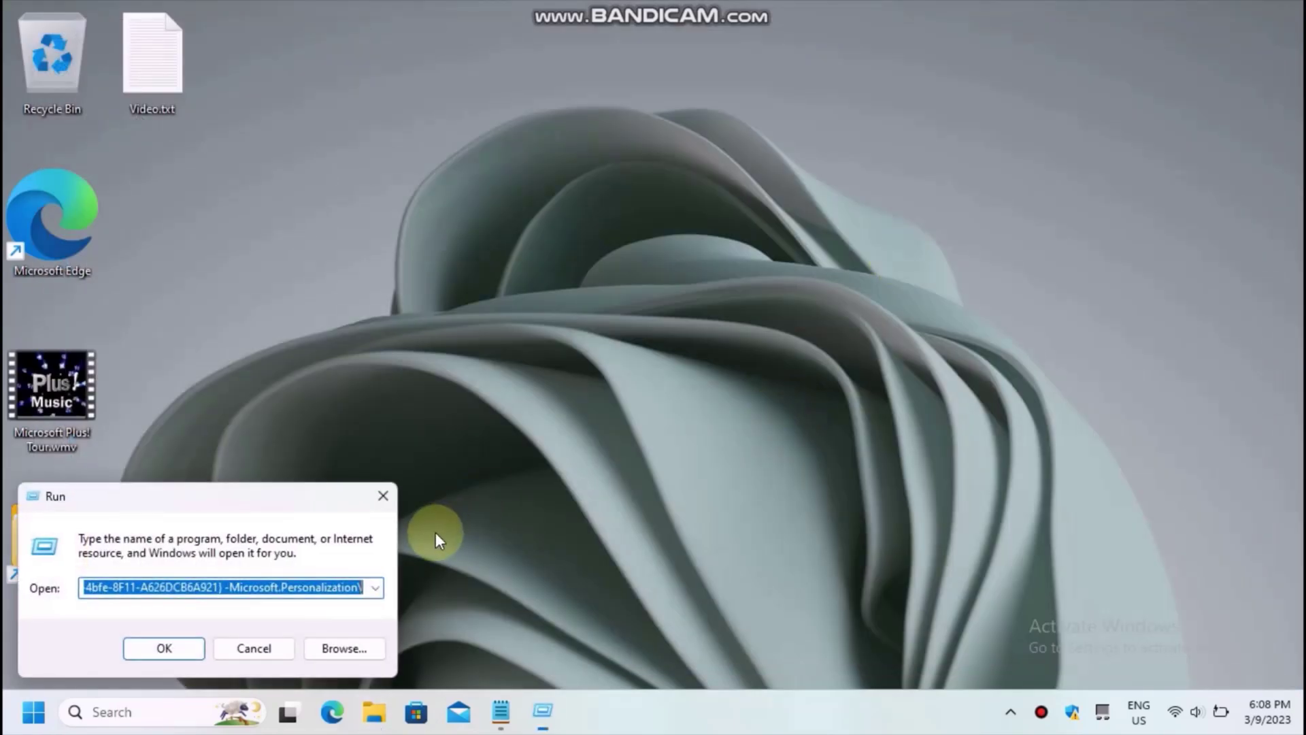
pyautogui.press('Return')
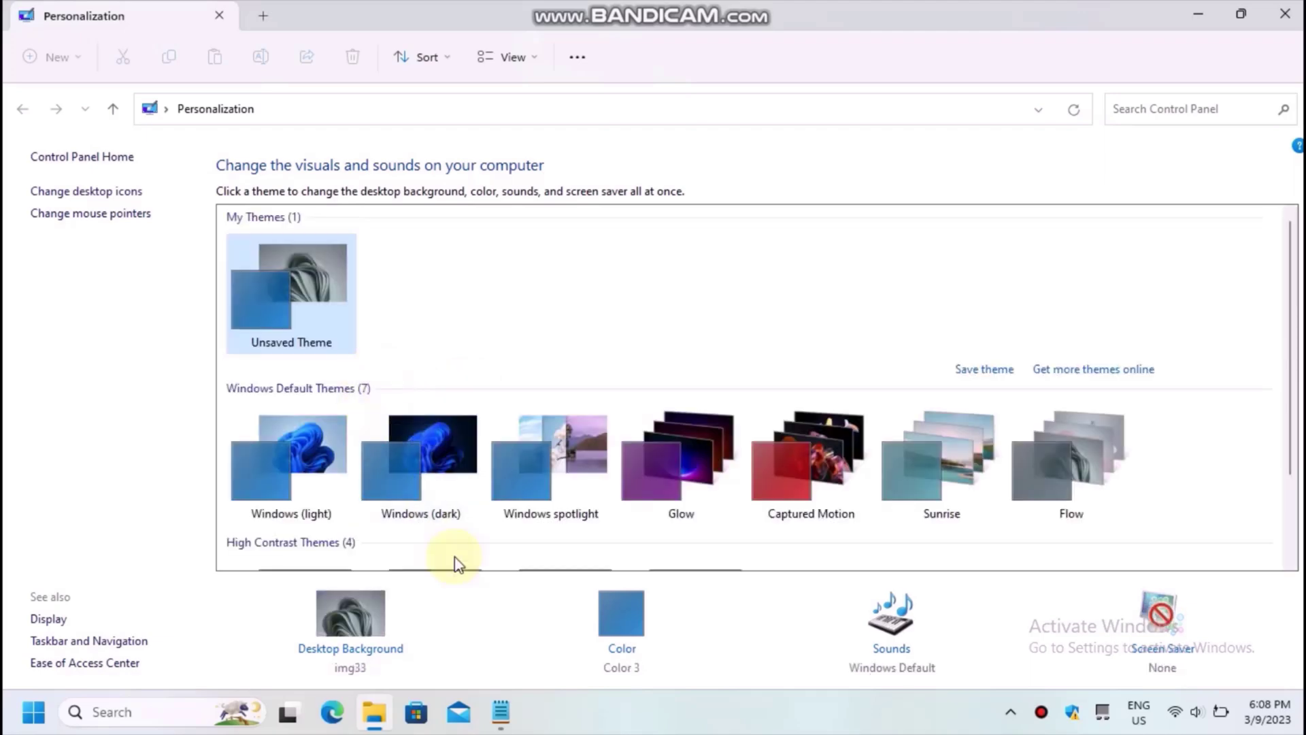
# - Apply the Windows (light) then Windows (dark) themes, checking the desktop wallpaper each time
pyautogui.click(292, 461)
pyautogui.moveTo(814, 6); pyautogui.dragTo(844, 6)
pyautogui.click(430, 500)
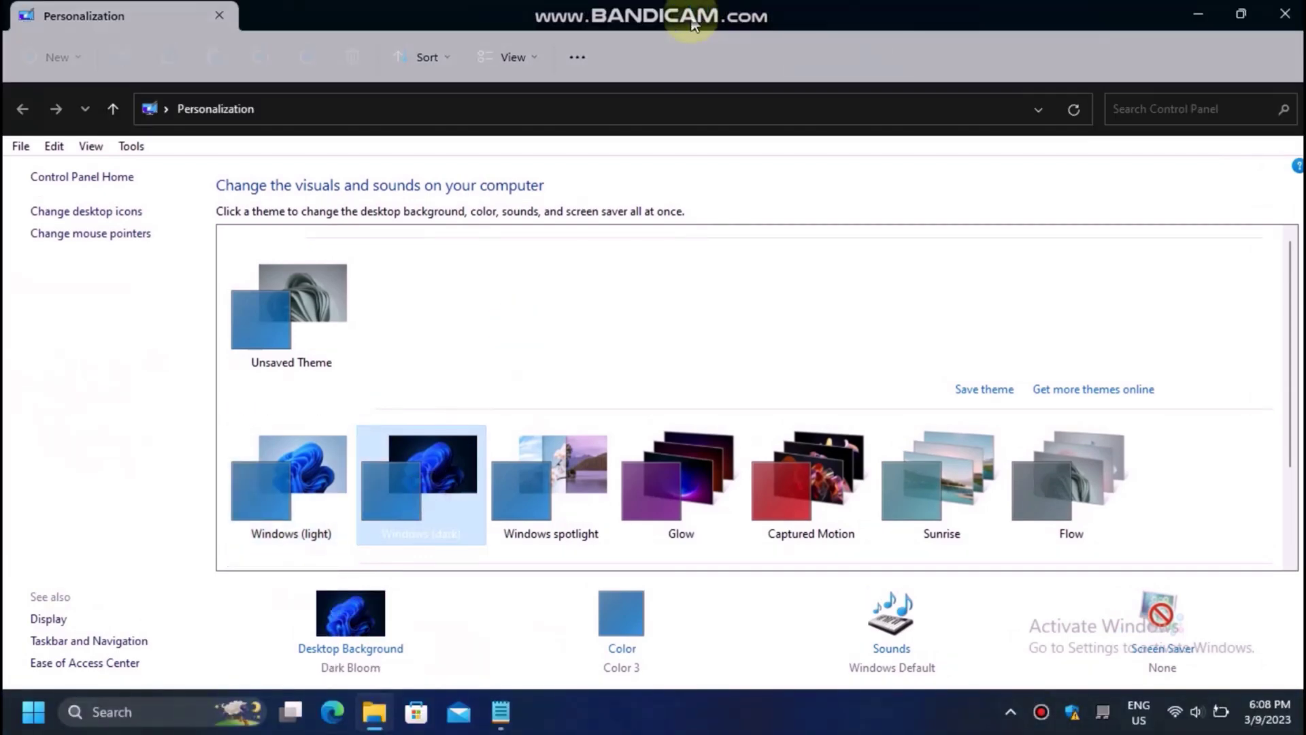
pyautogui.moveTo(693, 25); pyautogui.dragTo(643, 518)
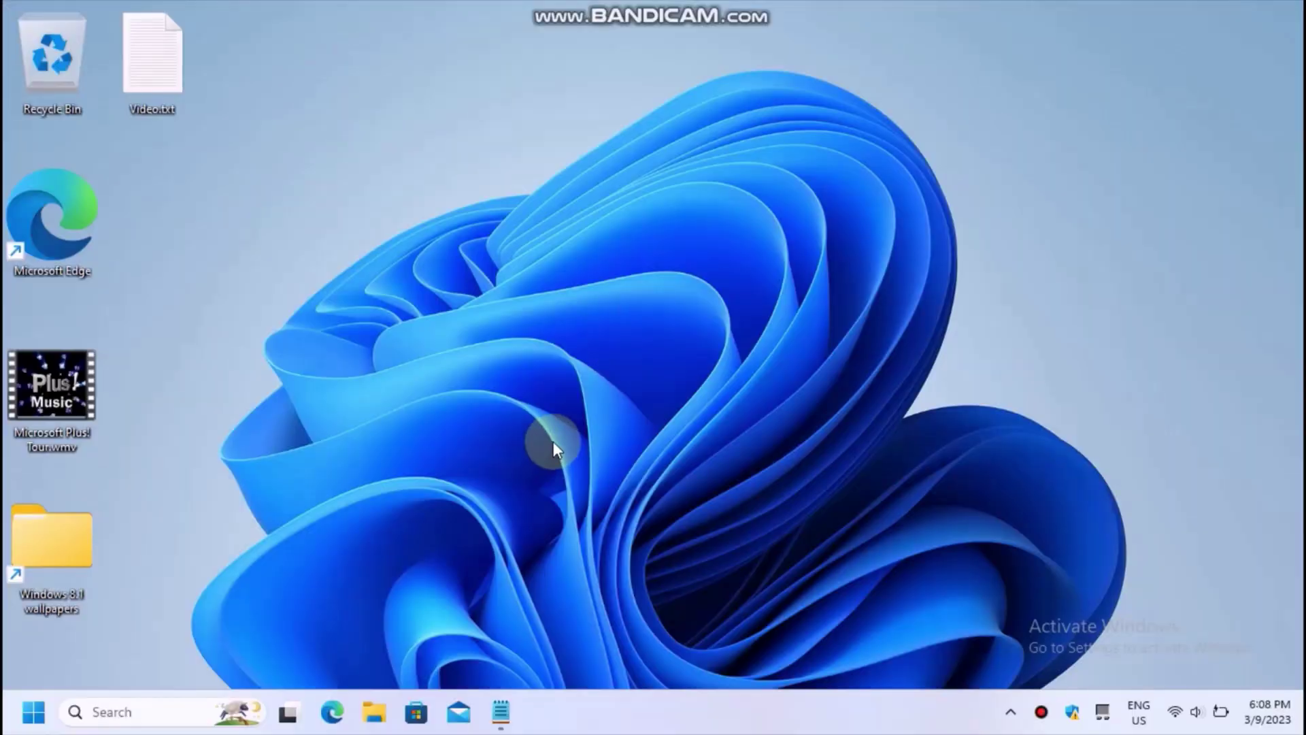
pyautogui.press('super+r')
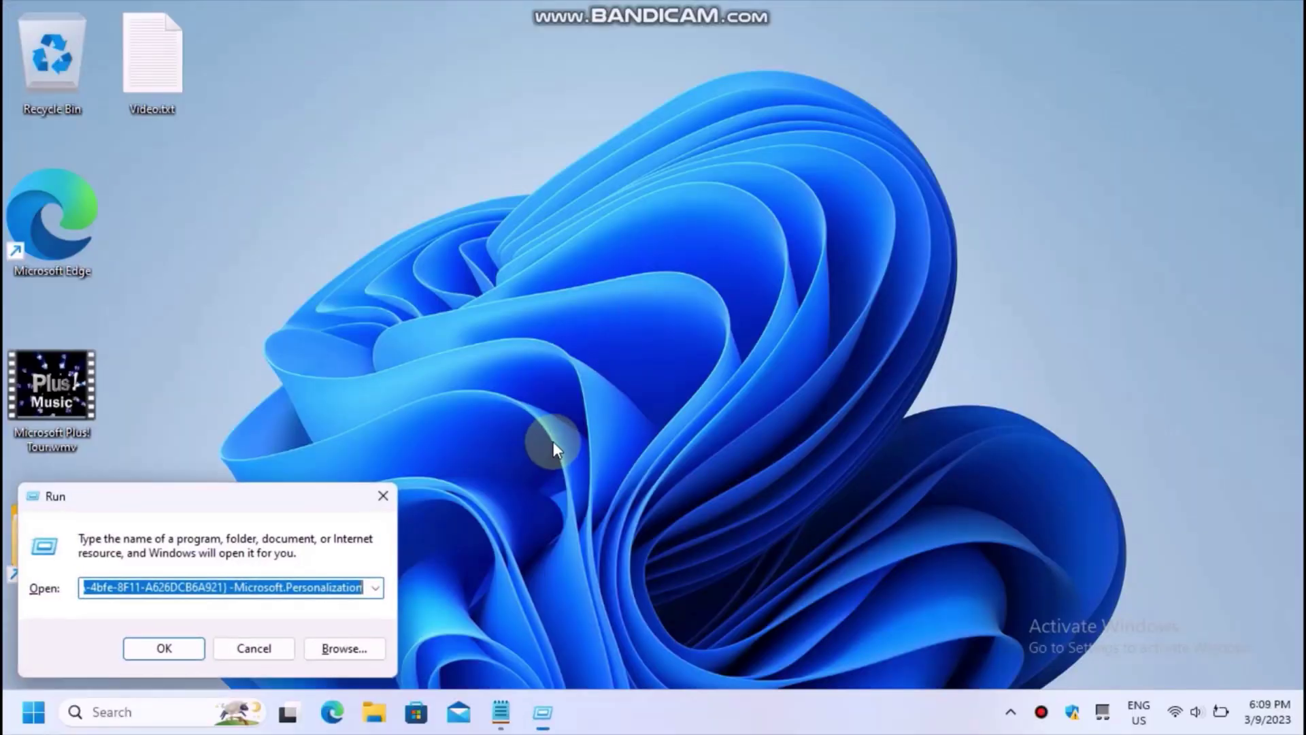
# - Launch PowerShell and paste the $ie = New-object Internetexplorer.application line from Video.txt
pyautogui.write('powershell')
pyautogui.press('Return')
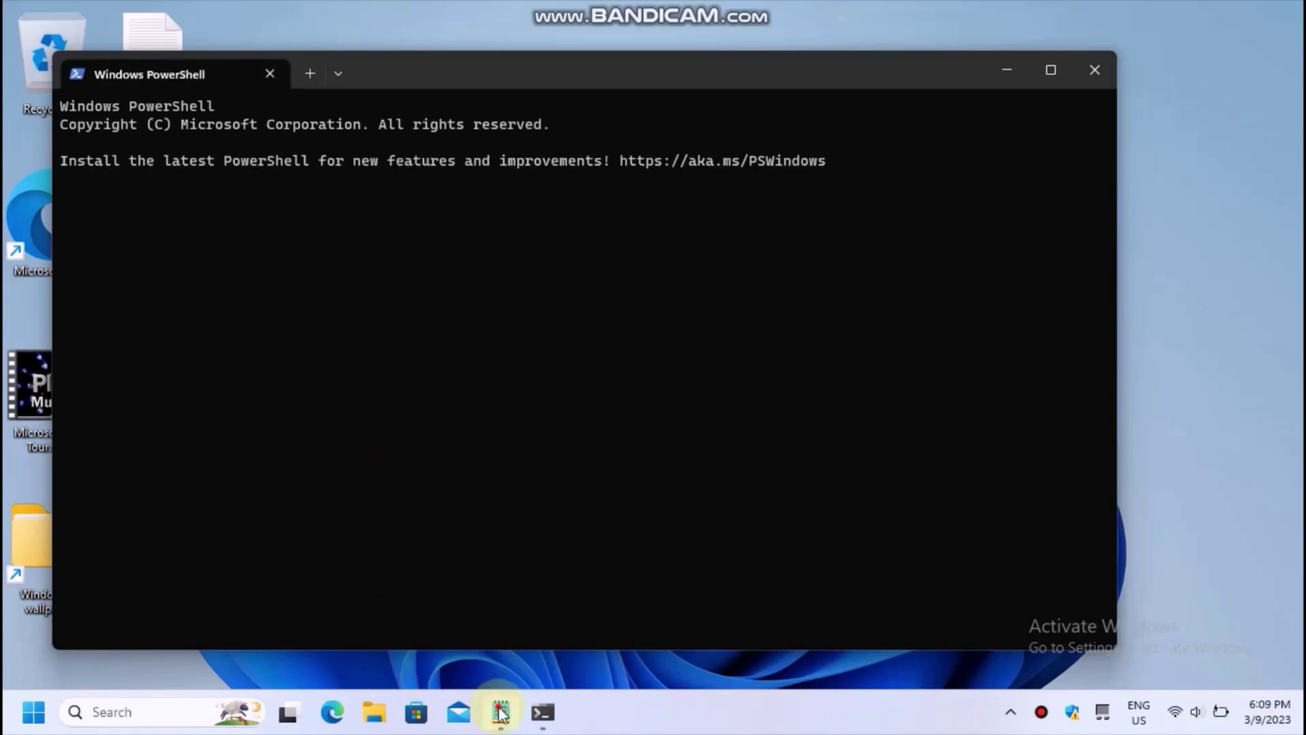
pyautogui.click(501, 712)
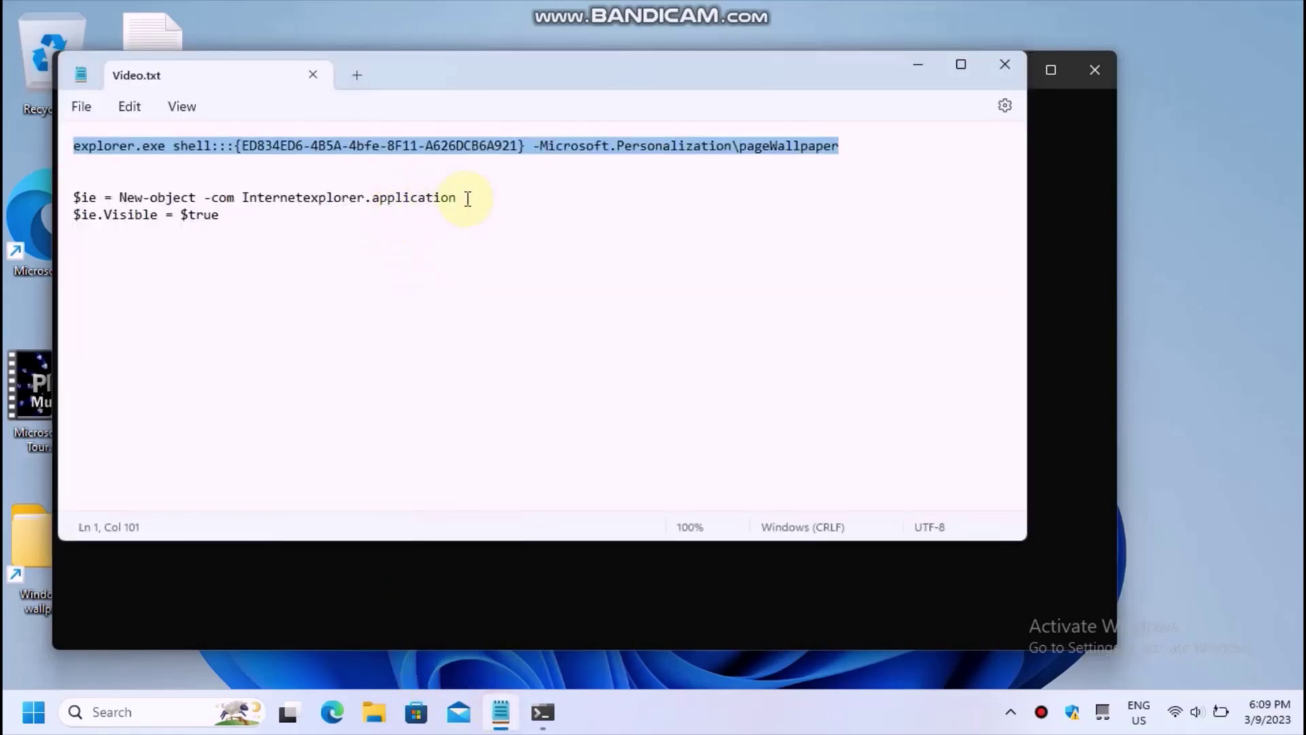
pyautogui.moveTo(468, 198); pyautogui.dragTo(61, 187)
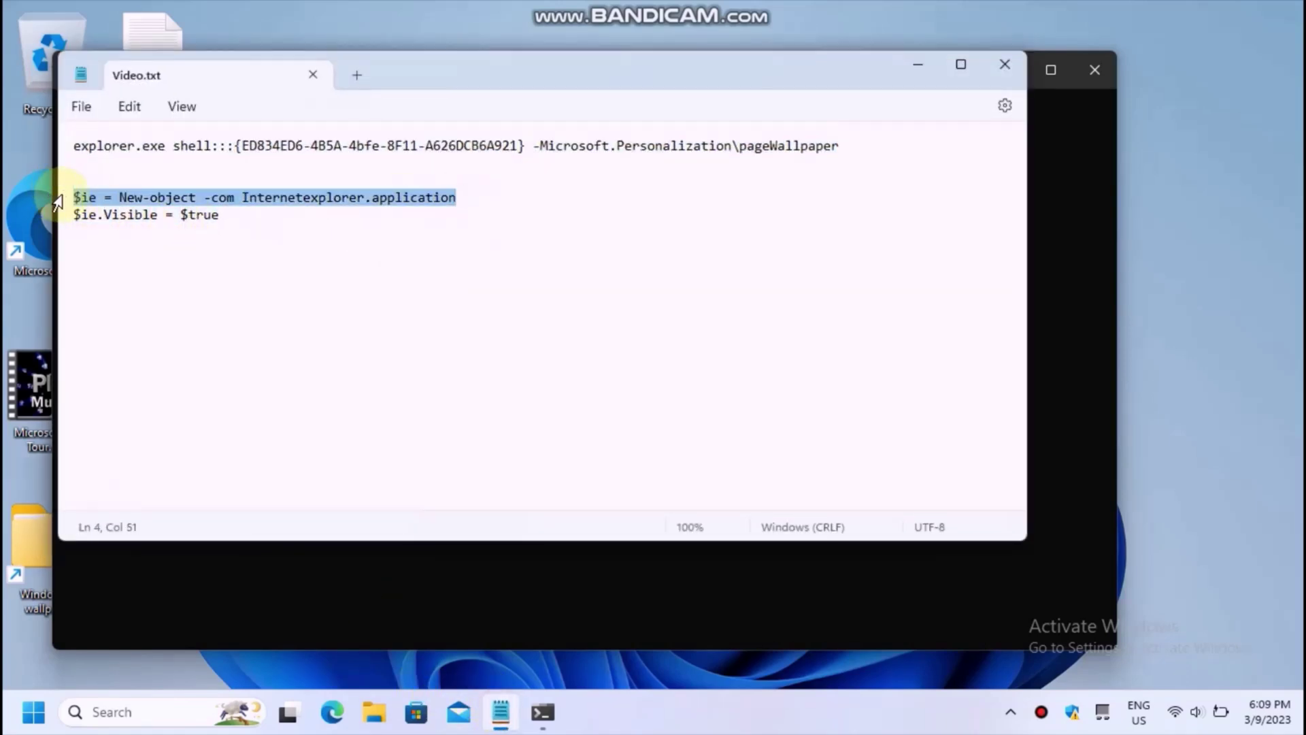
pyautogui.hotkey('ctrl', 'c')
pyautogui.hotkey('alt', 'Tab')
pyautogui.hotkey('ctrl', 'v')
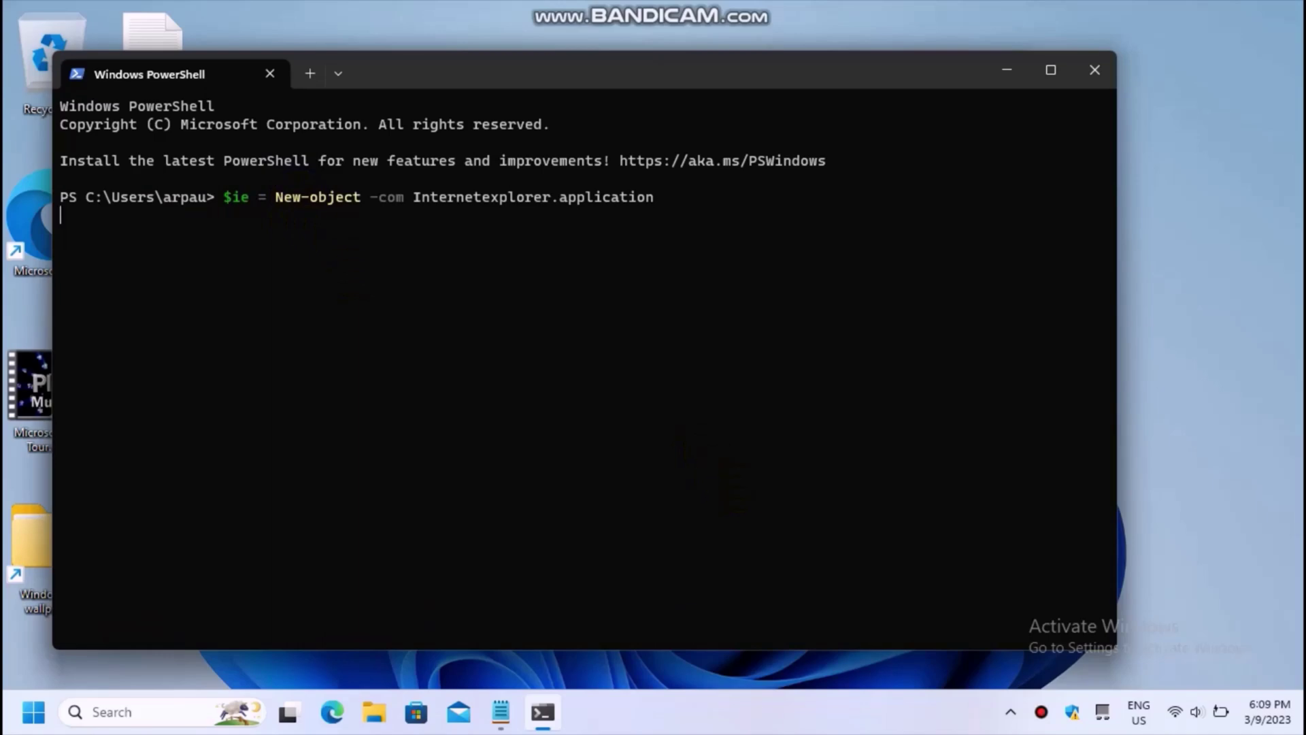
# - Paste and run $ie.Visible = $true to show the Internet Explorer window
pyautogui.hotkey('alt', 'Tab')
pyautogui.moveTo(248, 221); pyautogui.dragTo(63, 228)
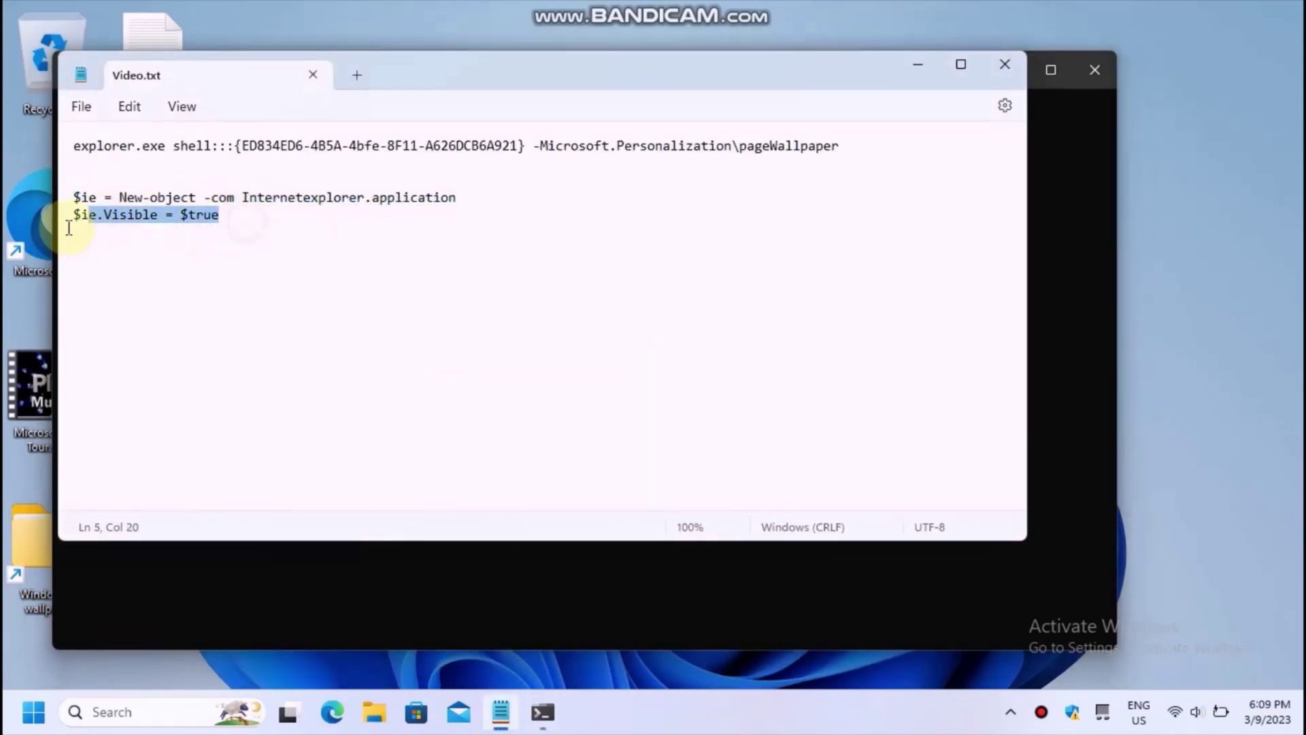
pyautogui.hotkey('ctrl', 'c')
pyautogui.hotkey('alt', 'Tab')
pyautogui.hotkey('ctrl', 'v')
pyautogui.press('Return')
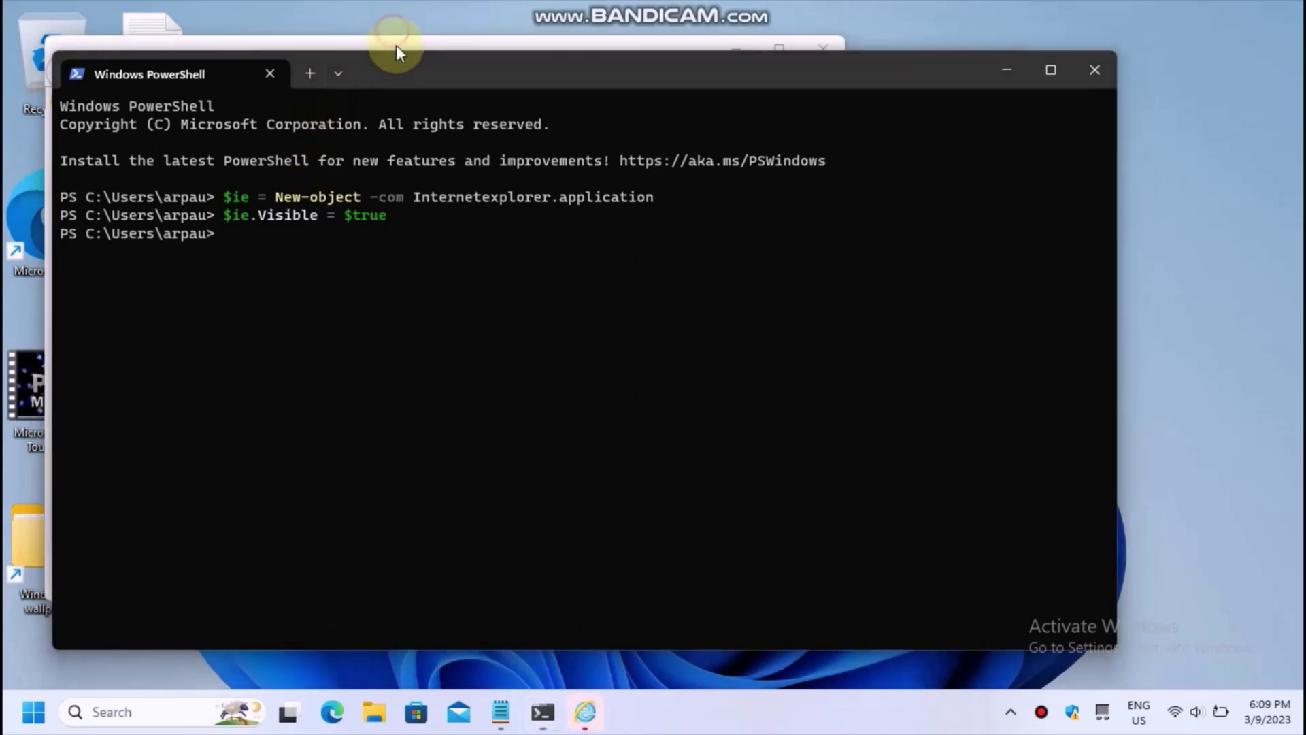
# - Load google.com in Internet Explorer and accept the cookie consent
pyautogui.moveTo(399, 47); pyautogui.dragTo(471, 152)
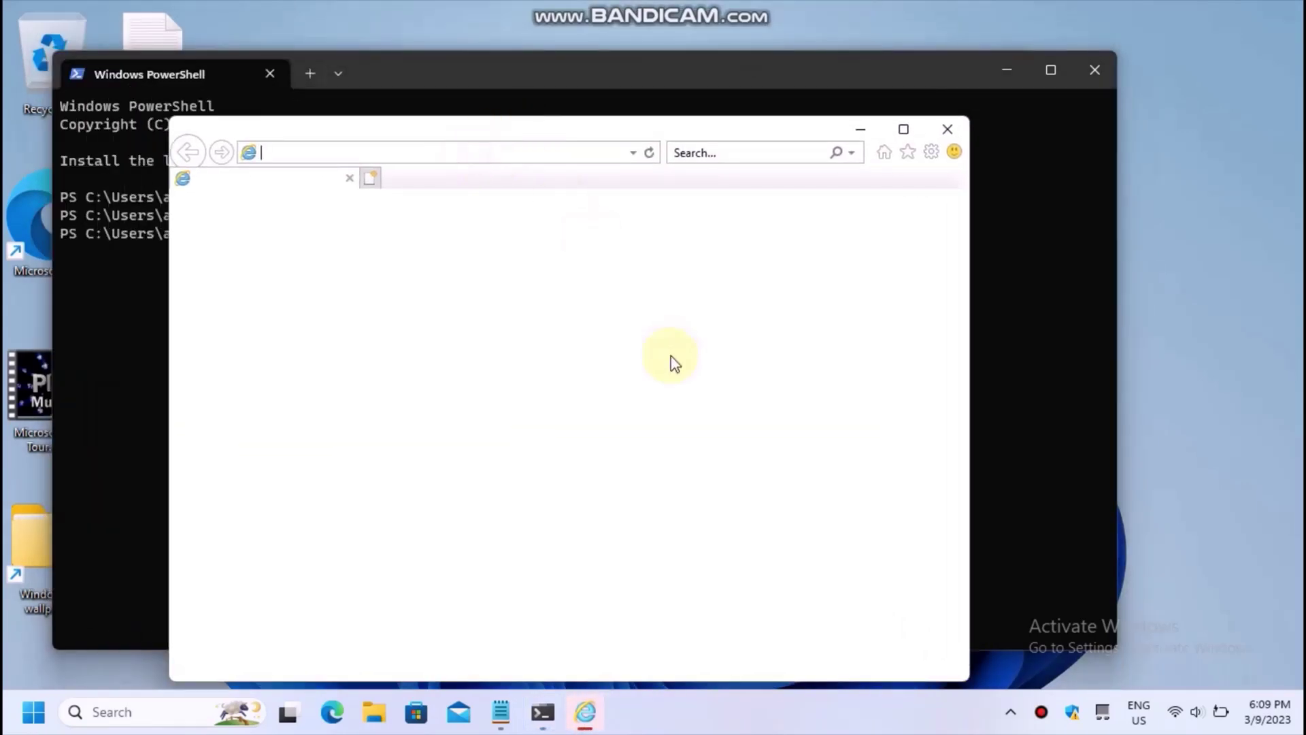
pyautogui.write('google.com')
pyautogui.press('Return')
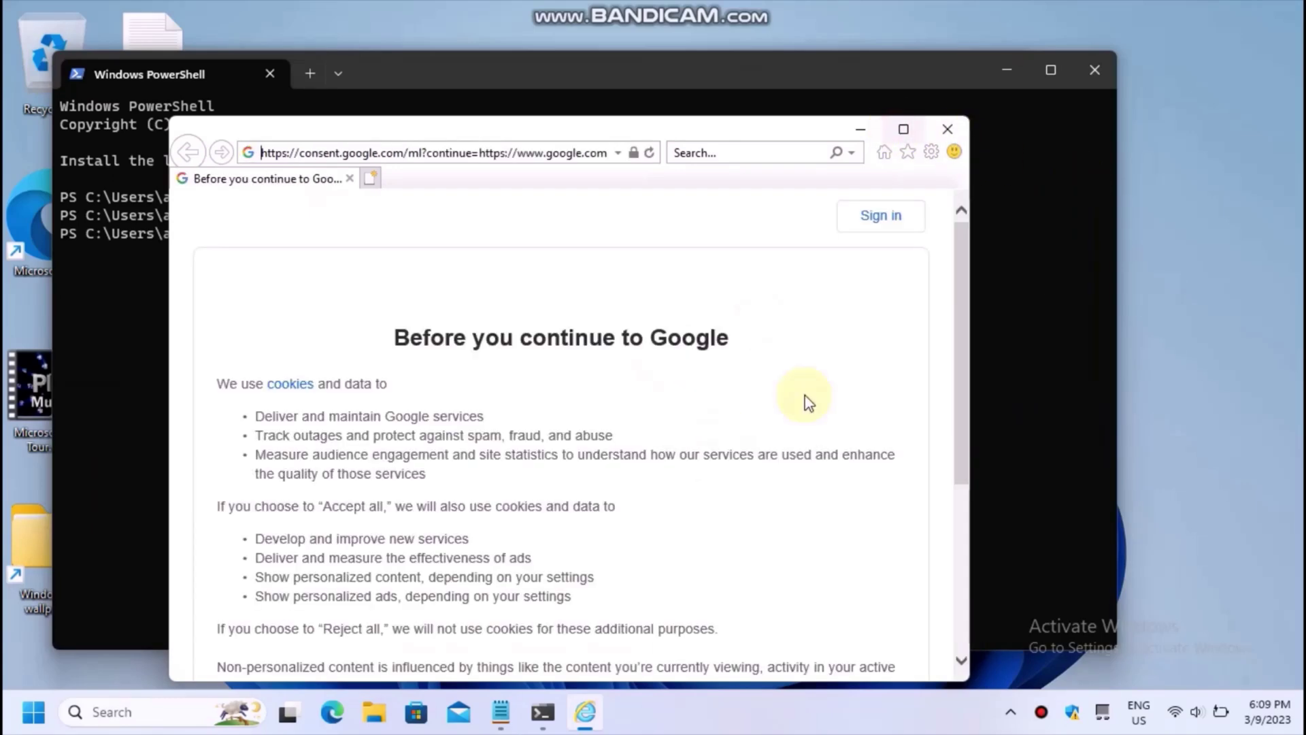
pyautogui.click(902, 129)
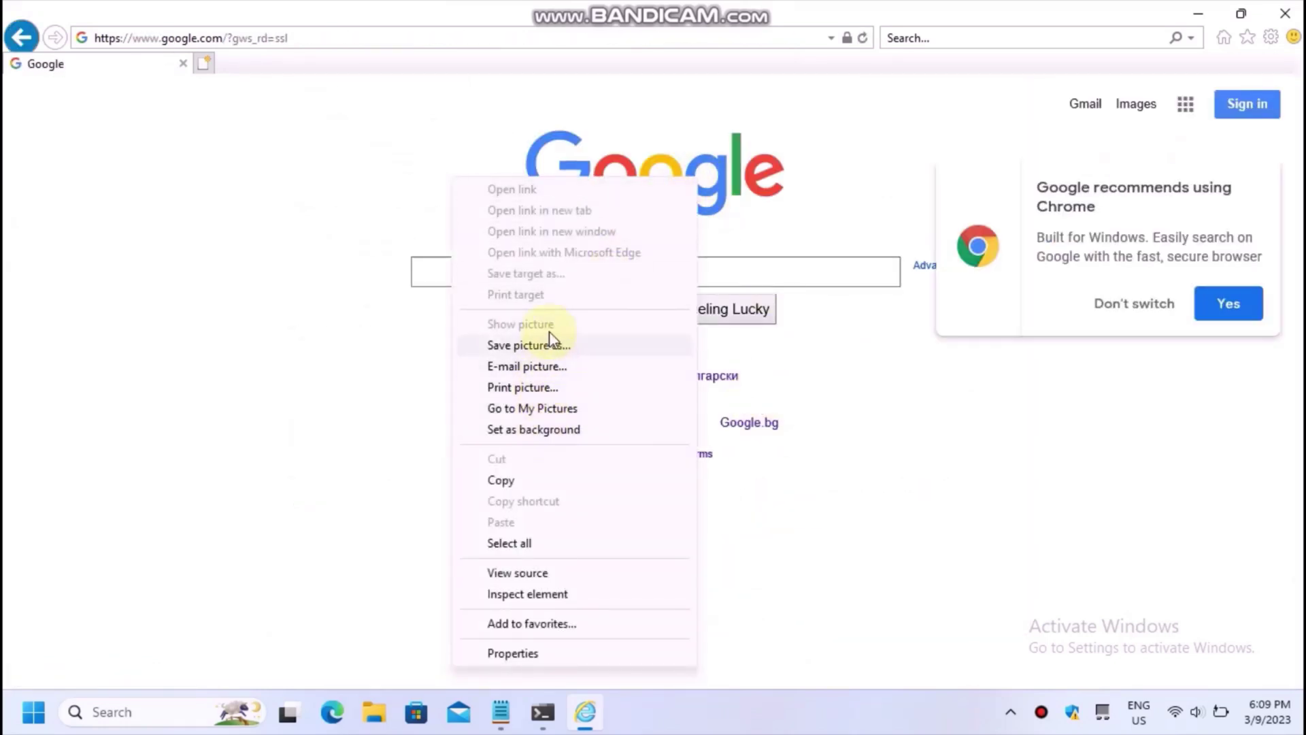
# - Set the Google logo as the desktop background, confirm, and close the browser
pyautogui.click(572, 436)
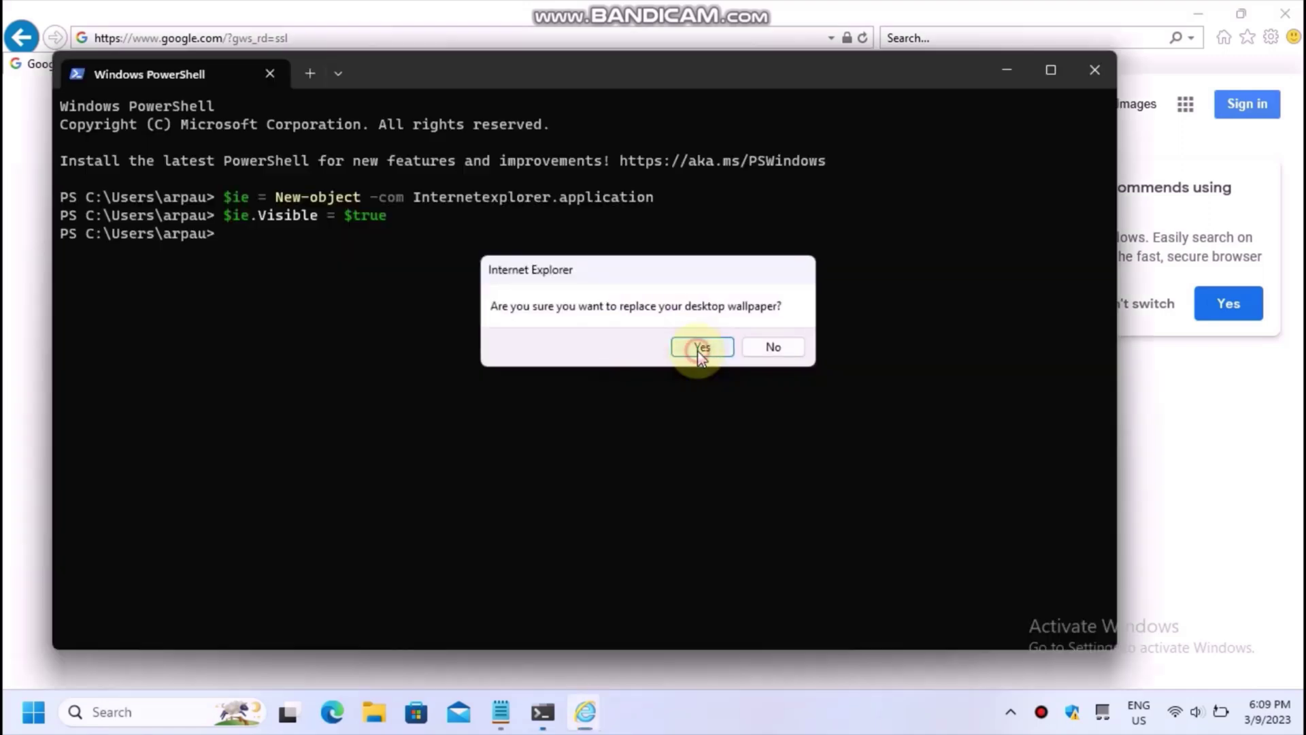
pyautogui.click(701, 348)
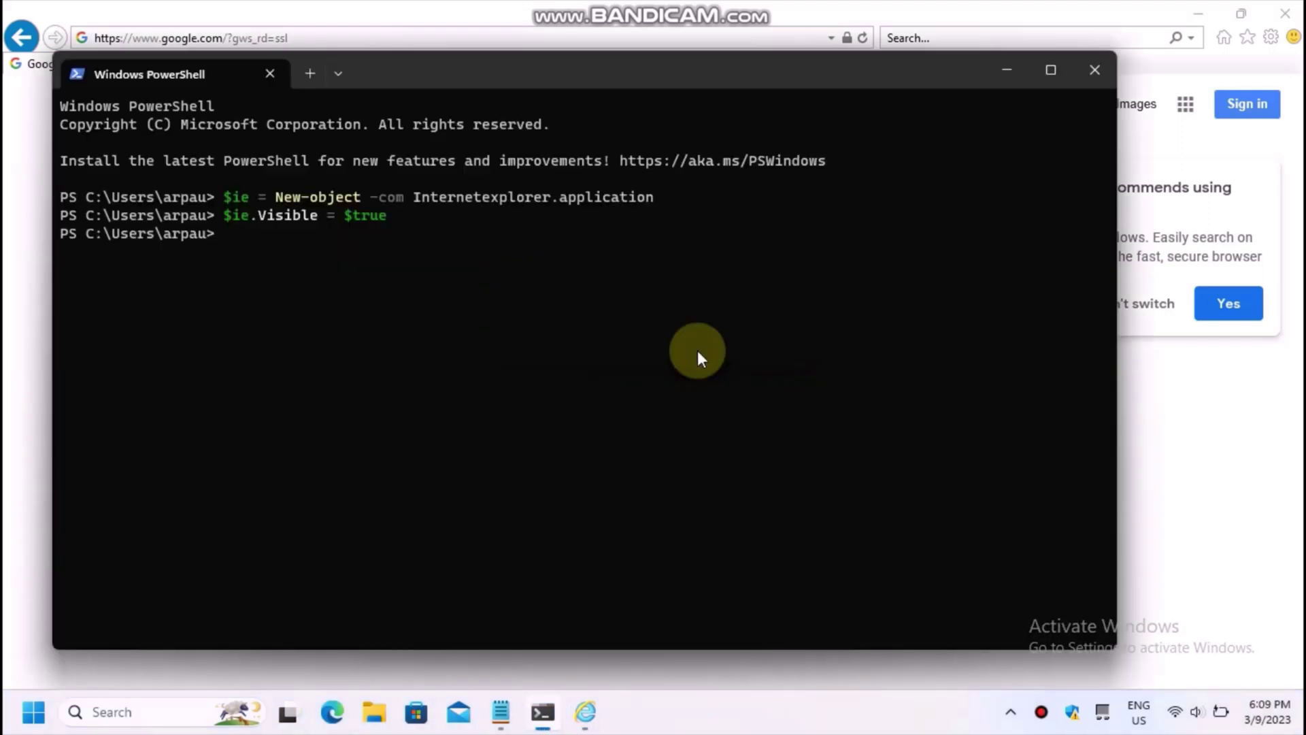
pyautogui.hotkey('alt', 'F4')
pyautogui.hotkey('alt', 'F4')
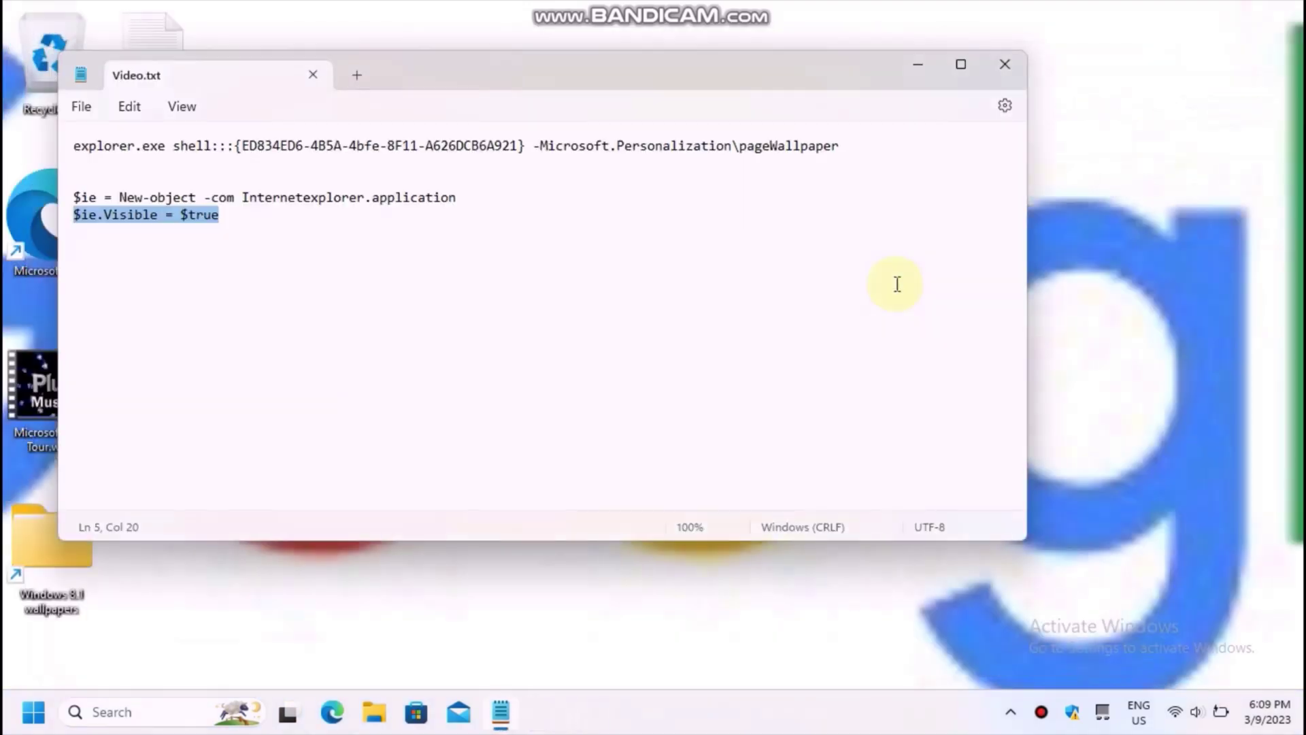
# - Close the Notepad notes and launch gpedit.msc from the Run prompt
pyautogui.click(1006, 61)
pyautogui.moveTo(966, 139); pyautogui.dragTo(548, 499)
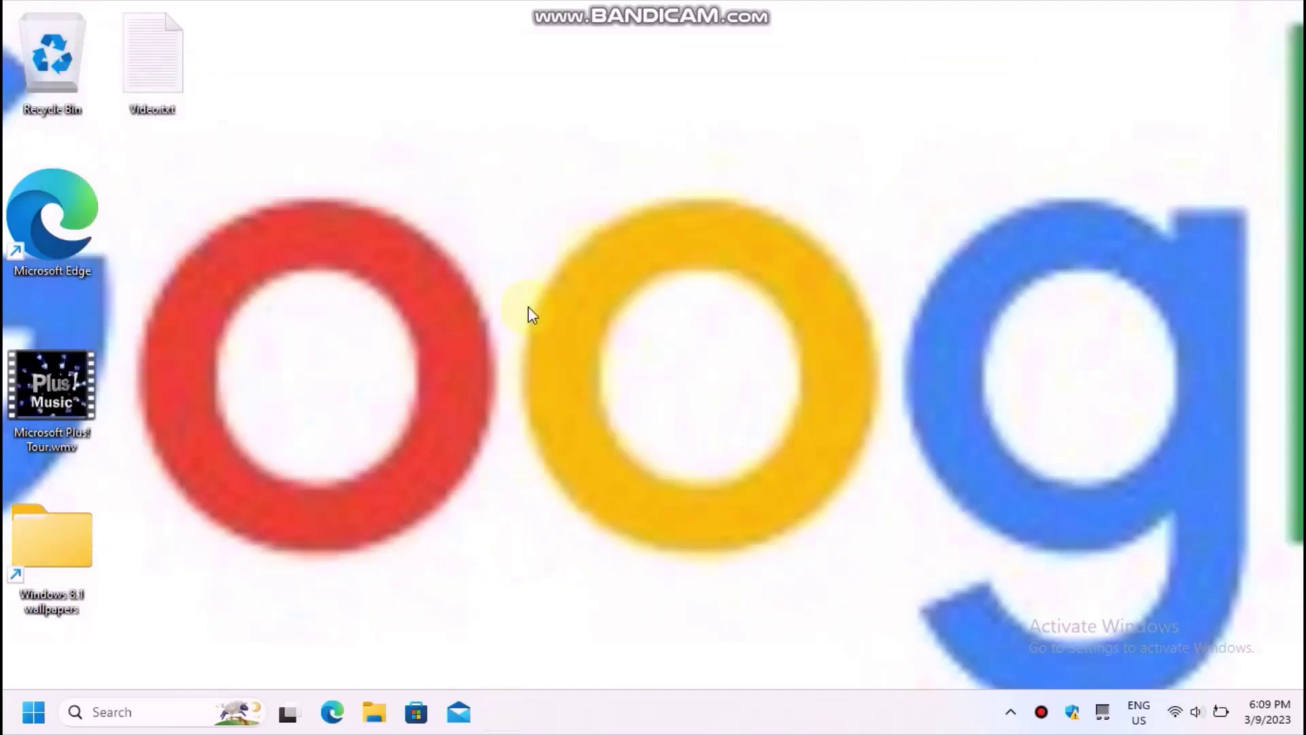
pyautogui.press('super+r')
pyautogui.write('gpe')
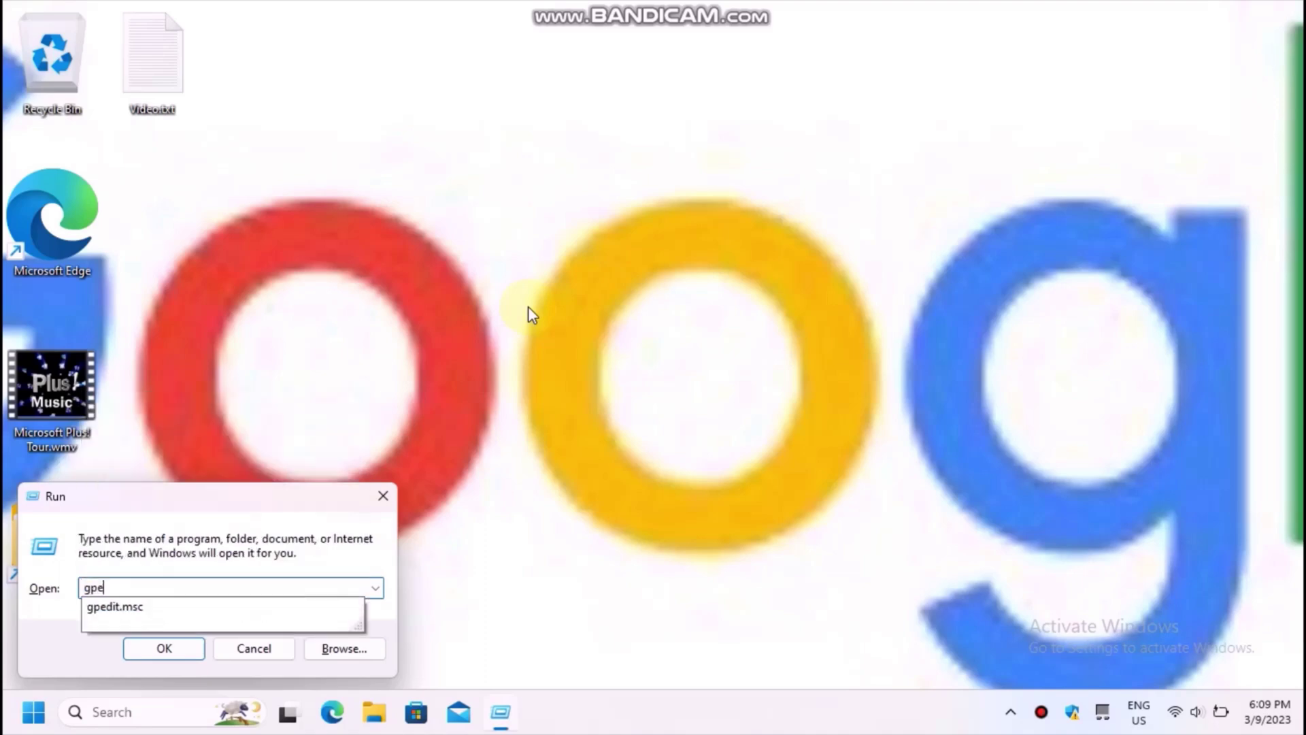
pyautogui.press('Down')
pyautogui.press('Return')
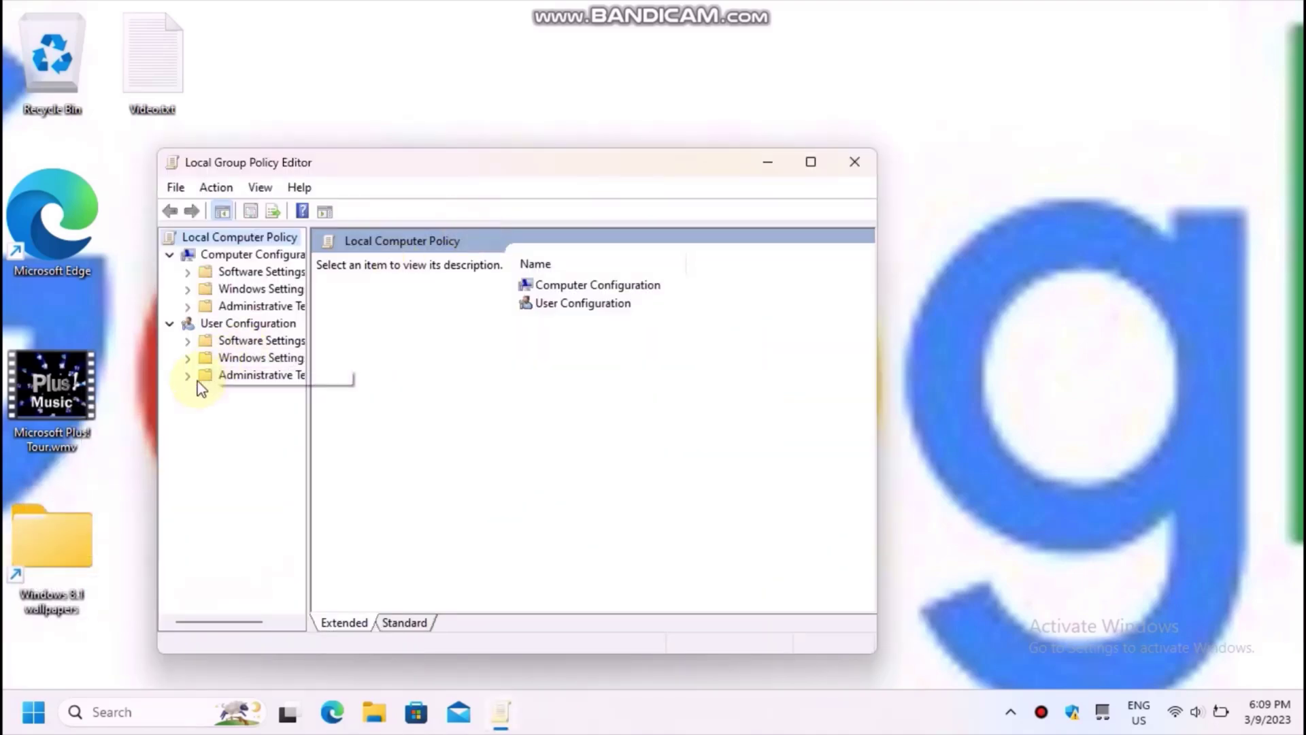
# - Expand User Configuration > Administrative Templates > Desktop and maximize the editor
pyautogui.click(188, 376)
pyautogui.click(248, 411)
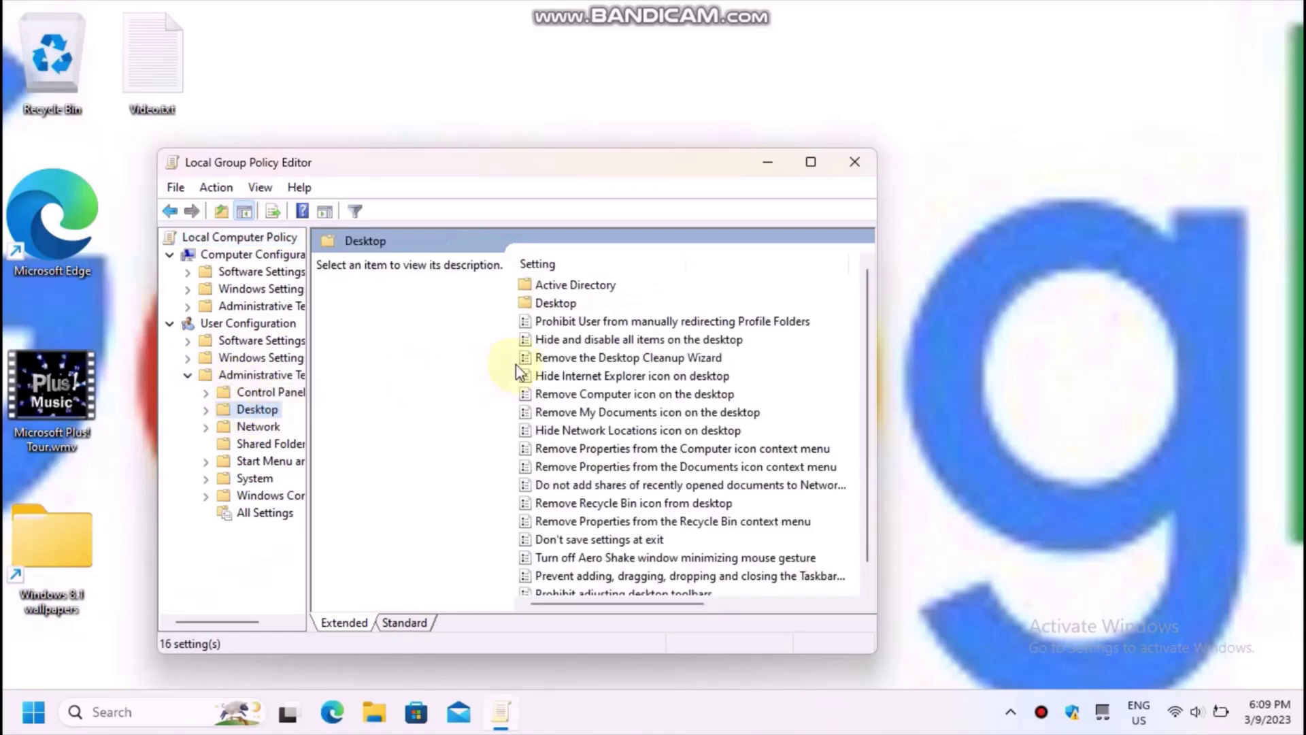
pyautogui.doubleClick(565, 301)
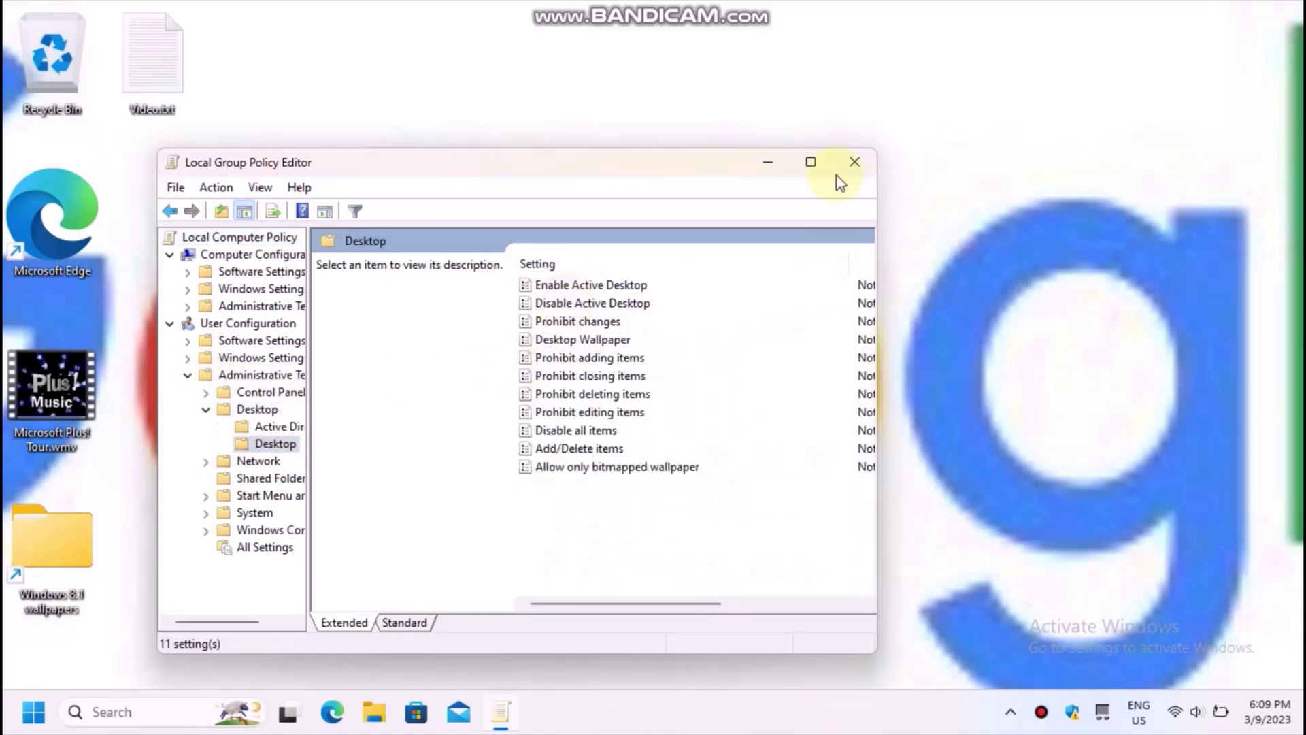
pyautogui.click(810, 162)
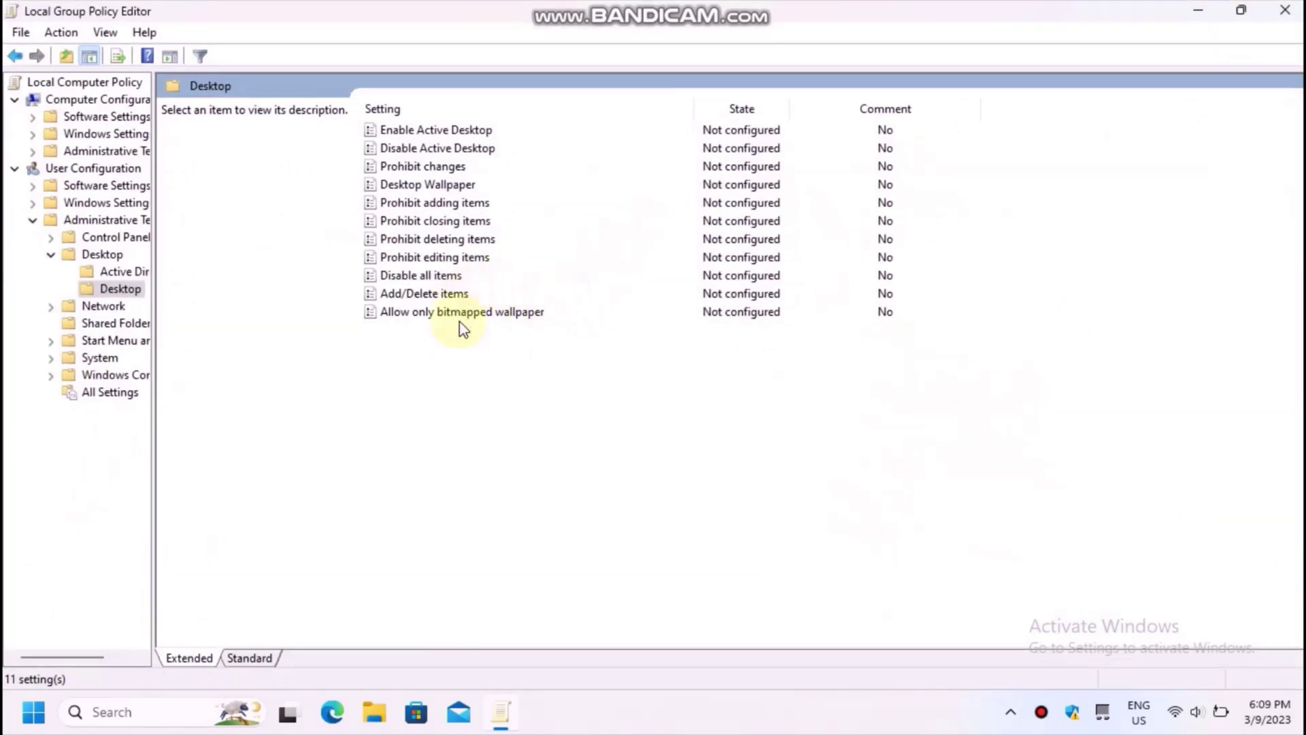
# - Open the Desktop Wallpaper policy and read its help text
pyautogui.click(456, 190)
pyautogui.doubleClick(456, 190)
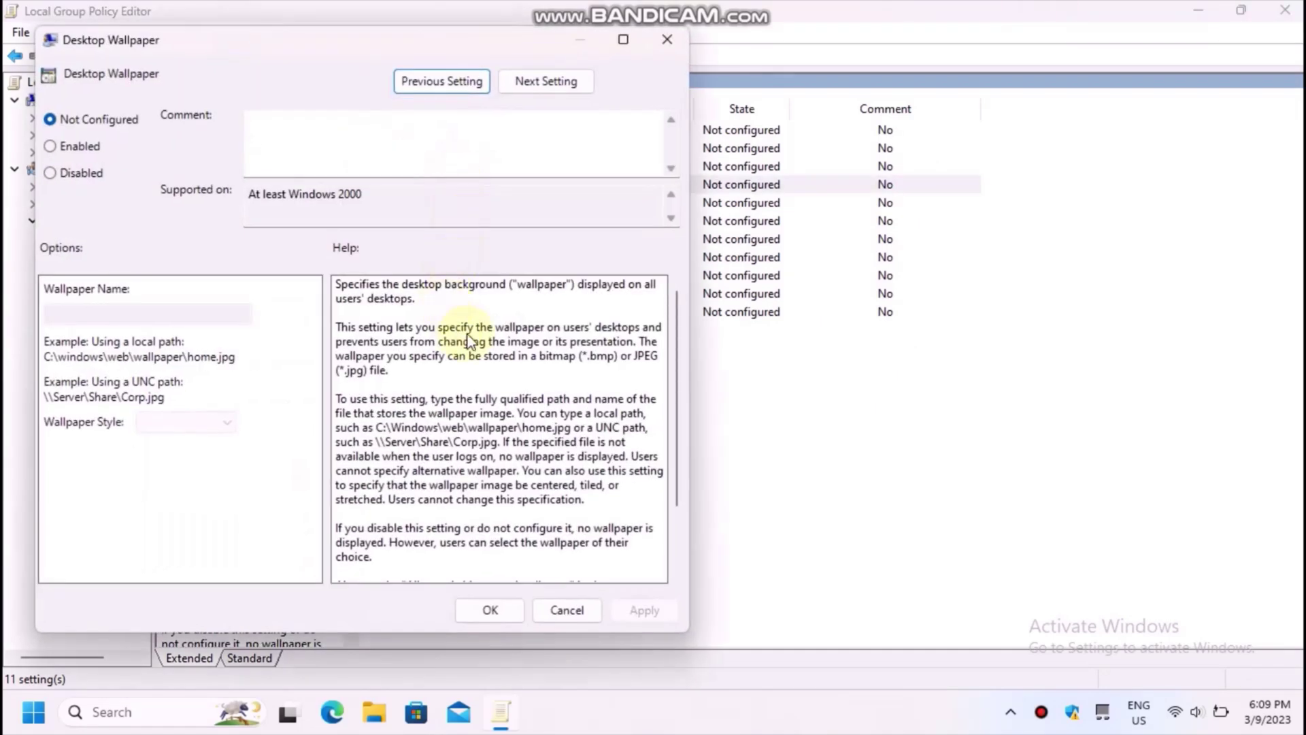
pyautogui.moveTo(335, 291); pyautogui.dragTo(603, 383)
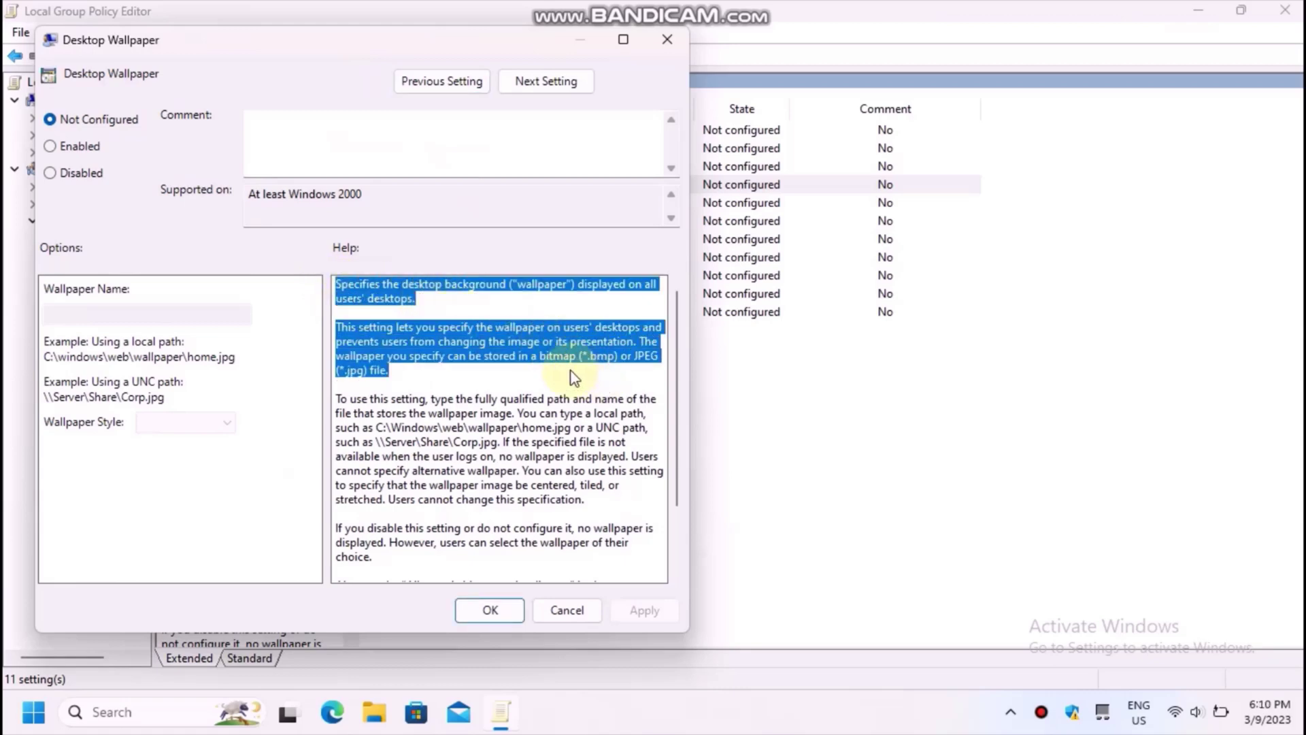
pyautogui.click(578, 379)
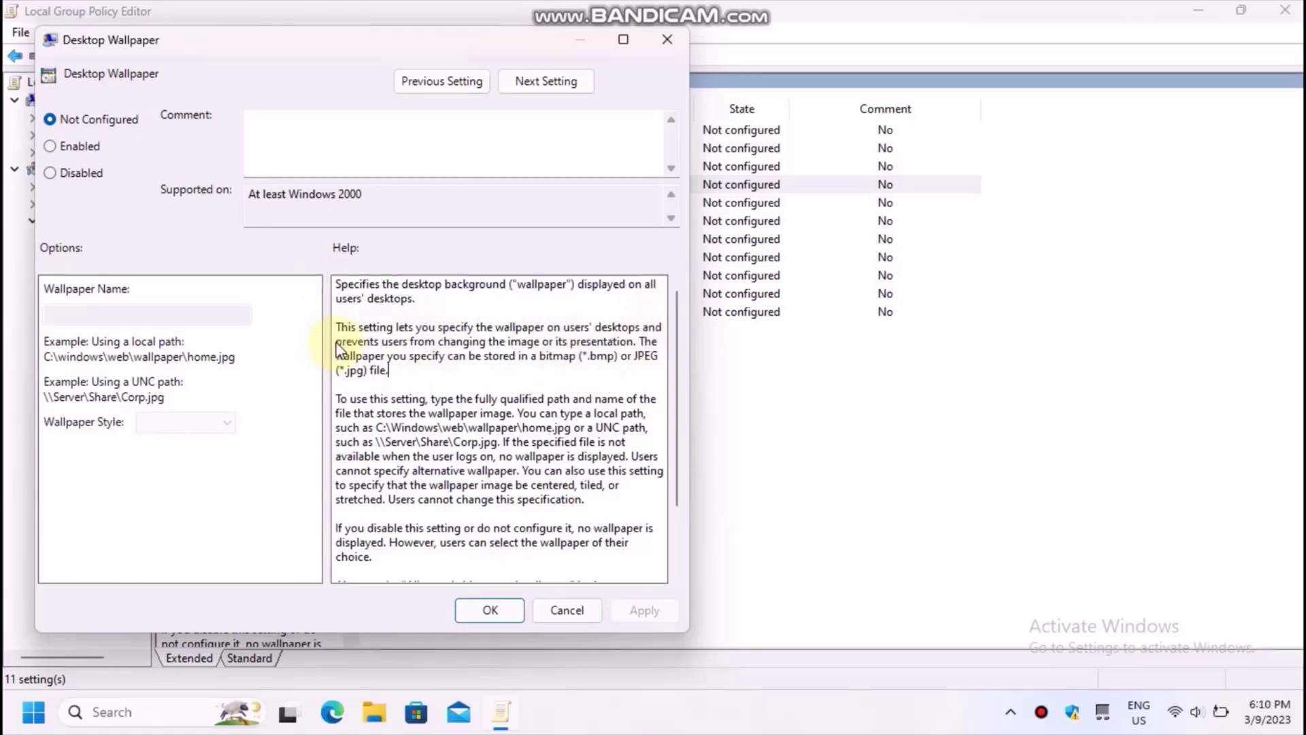
pyautogui.moveTo(578, 329); pyautogui.dragTo(626, 344)
pyautogui.click(472, 385)
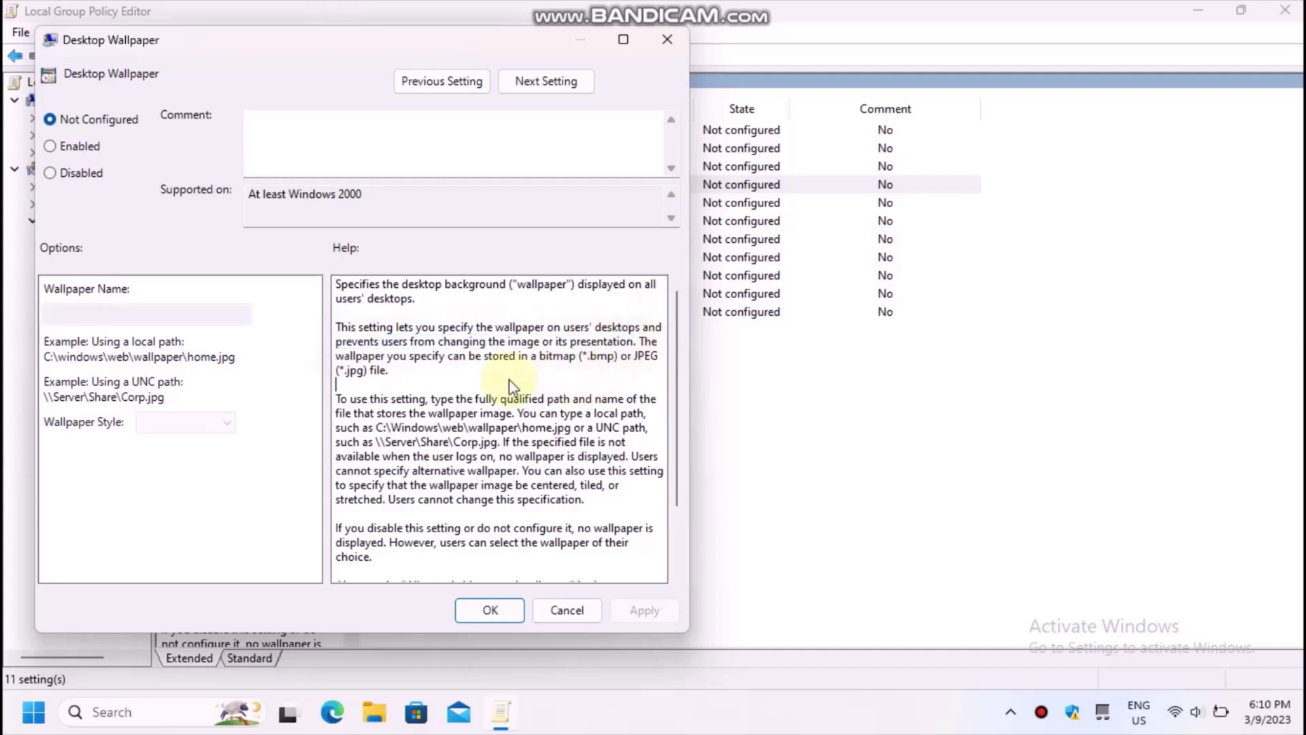
# - Enable the policy with wallpaper path Theme2\img9.jpg, Center style, and apply
pyautogui.click(99, 151)
pyautogui.click(159, 311)
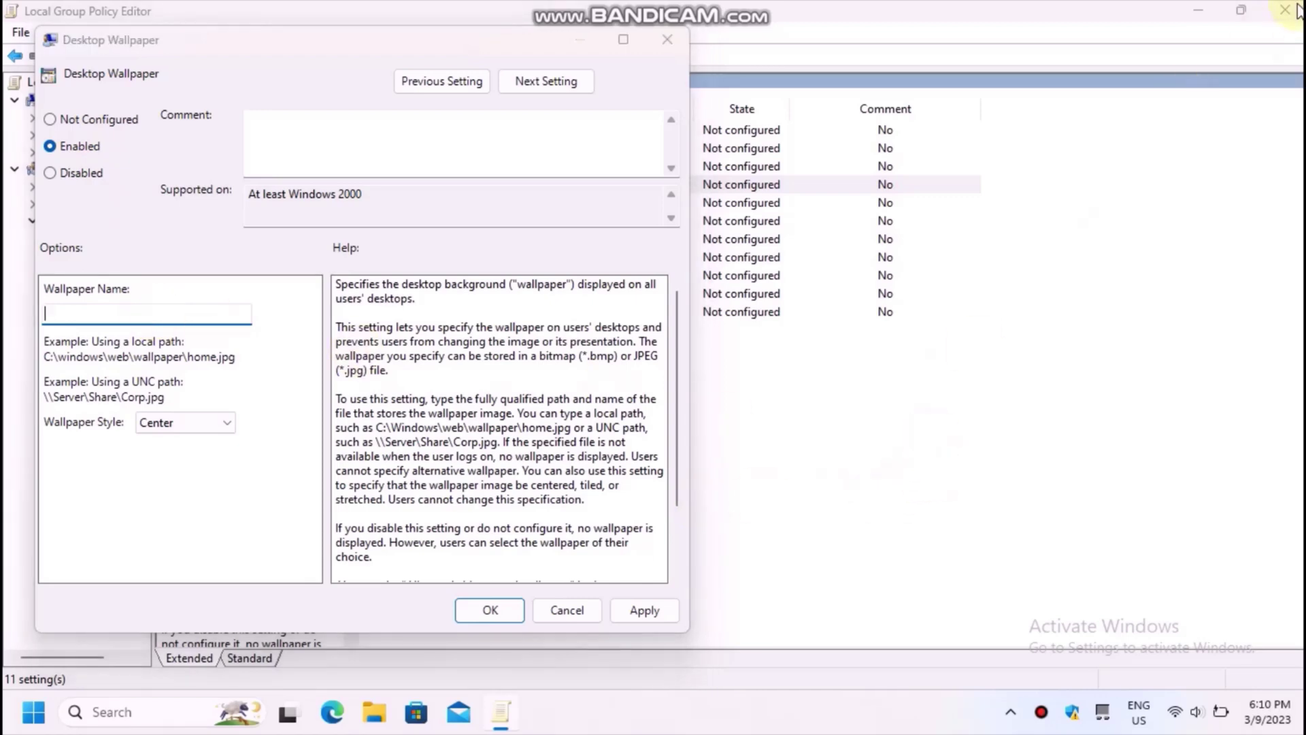
pyautogui.hotkey('ctrl', 'v')
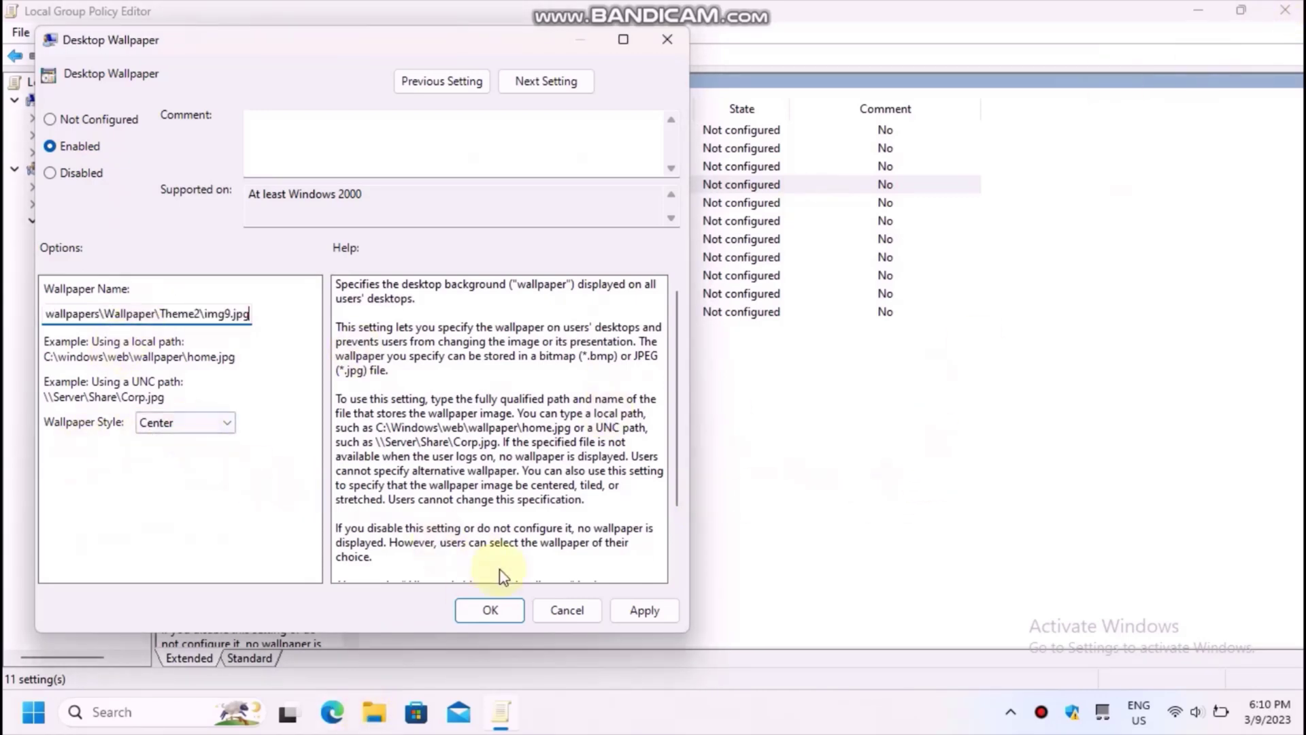
pyautogui.click(643, 611)
pyautogui.click(704, 525)
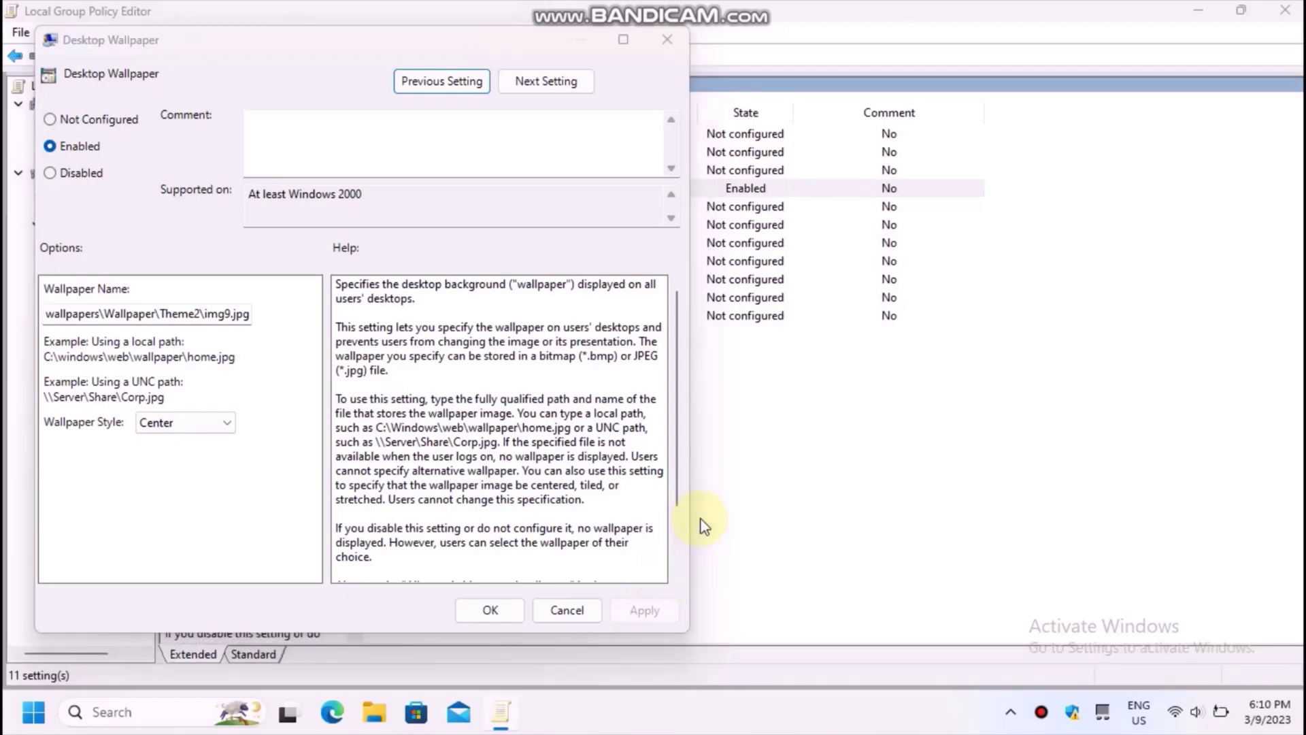
# - Check the desktop wallpaper, then open Task Manager and scroll to Windows Explorer
pyautogui.press('super+d')
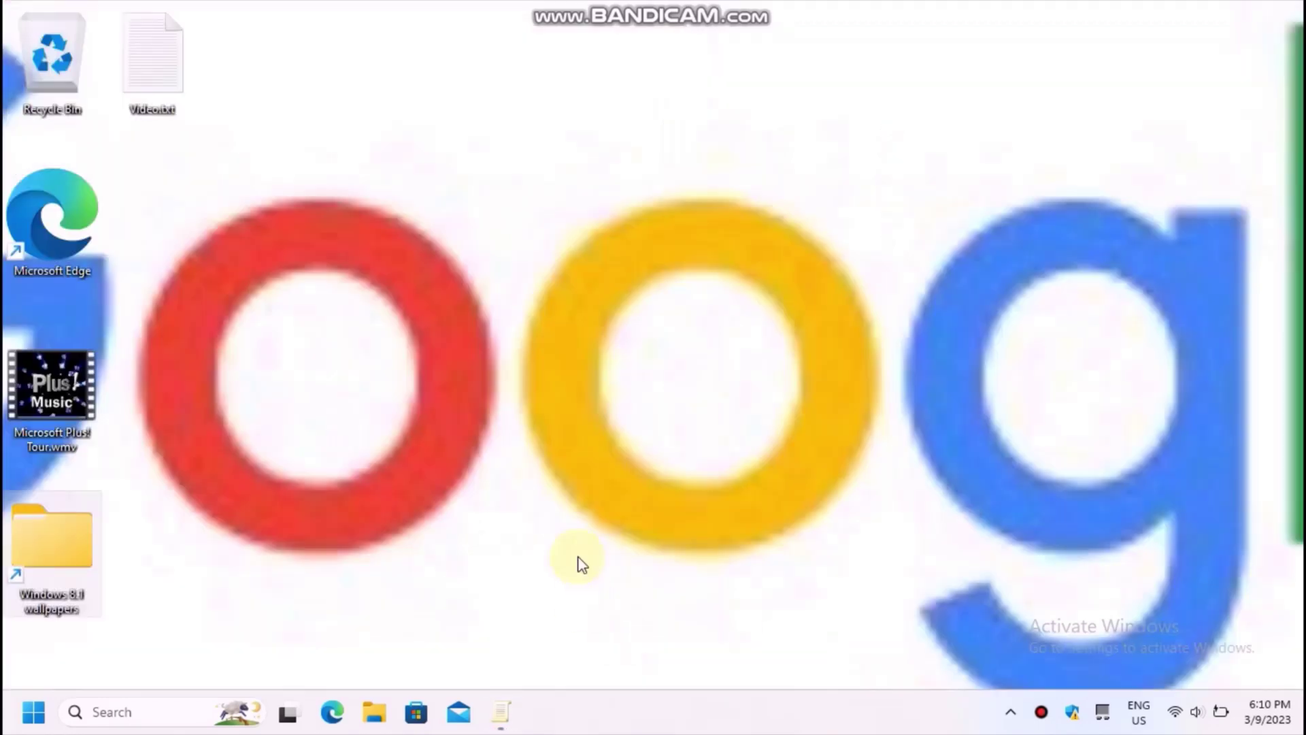
pyautogui.hotkey('alt', 'Tab')
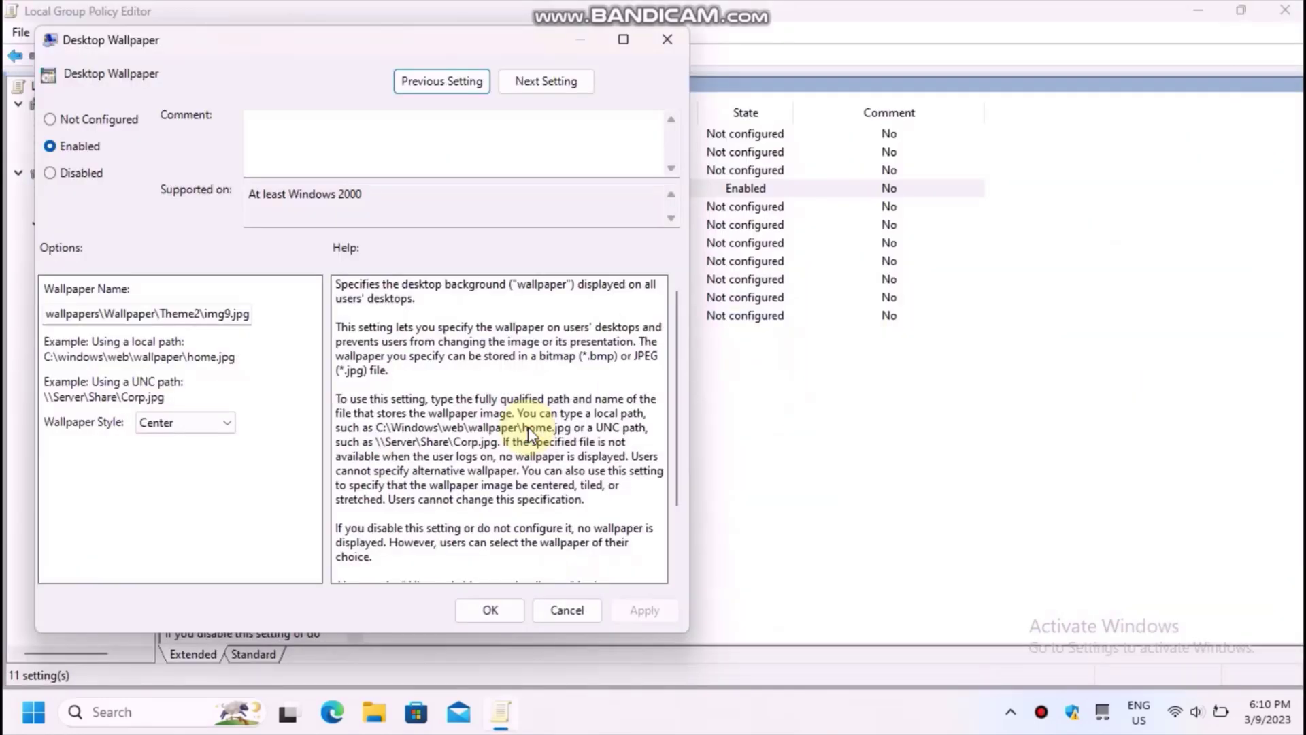
pyautogui.hotkey('ctrl', 'shift', 'Escape')
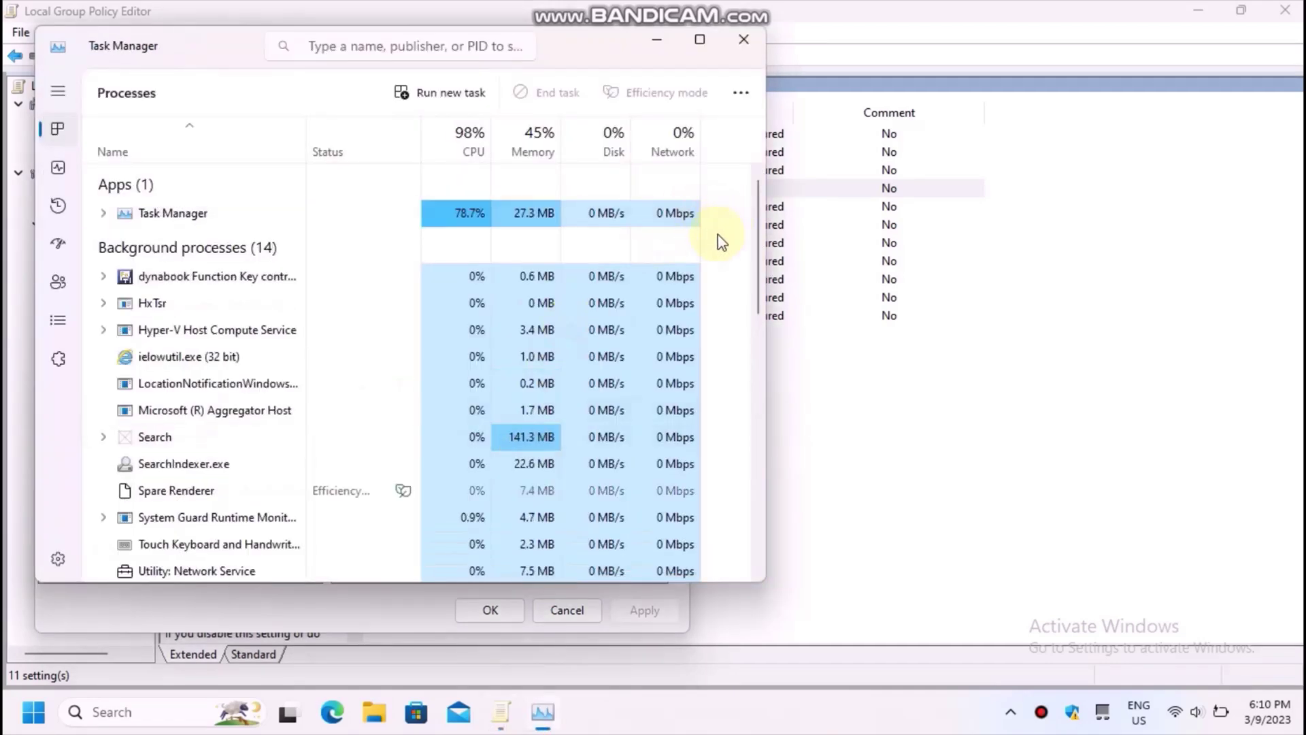
pyautogui.scroll(-1, 342, 355)
pyautogui.scroll(-6, 342, 355)
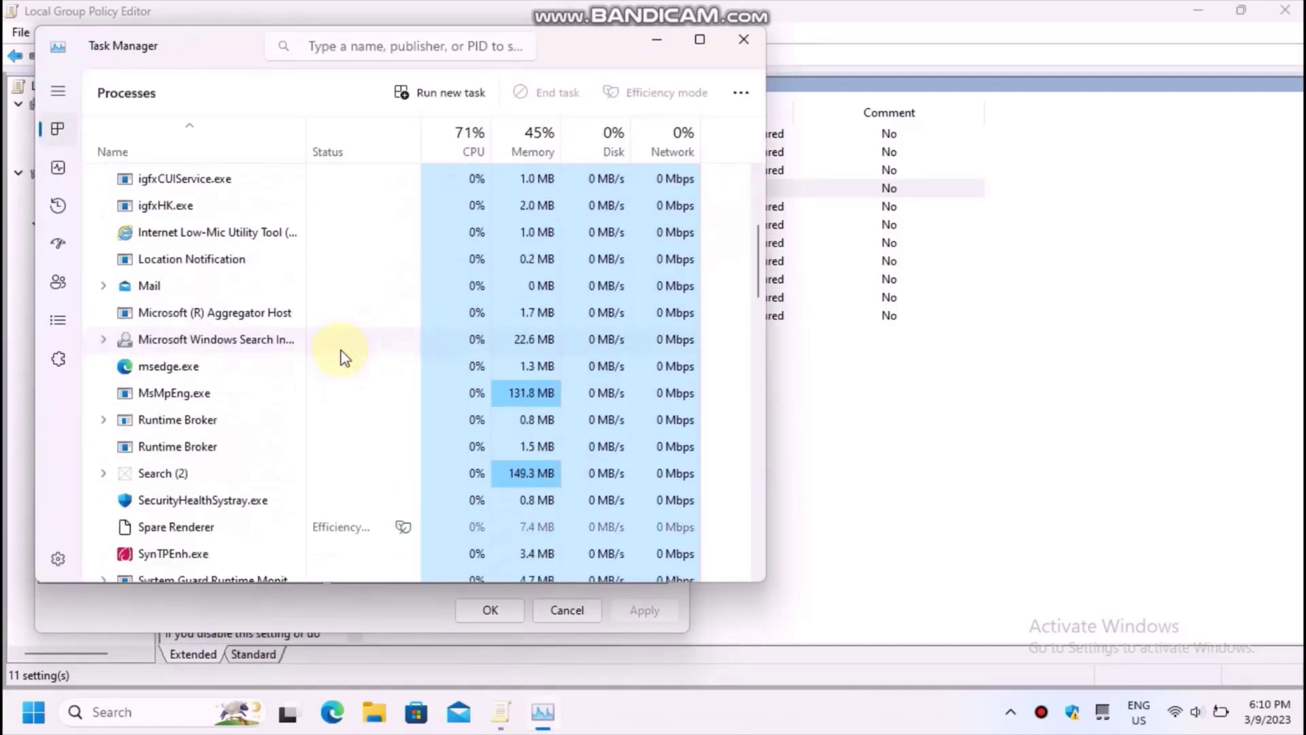
pyautogui.scroll(-10, 342, 355)
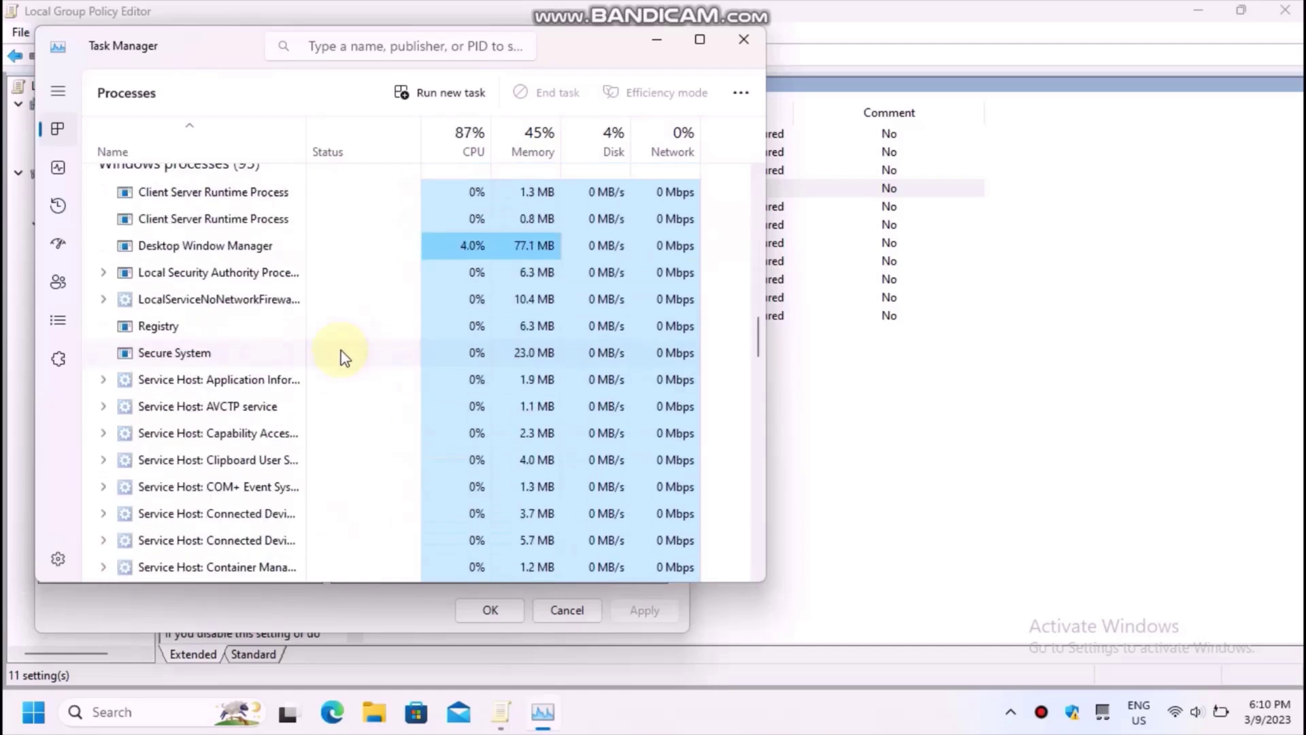
pyautogui.scroll(-10, 342, 355)
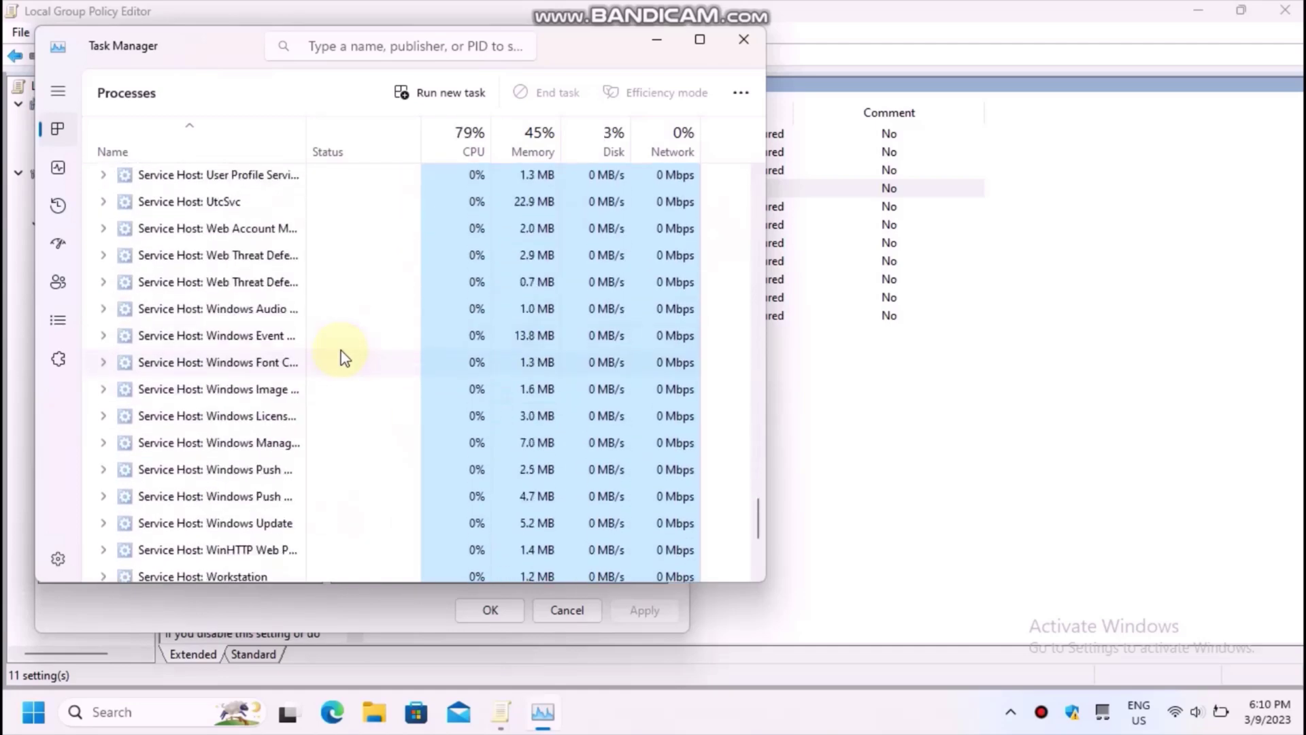
# - Restart the Windows Explorer process
pyautogui.click(270, 441)
pyautogui.rightClick(262, 438)
pyautogui.click(297, 449)
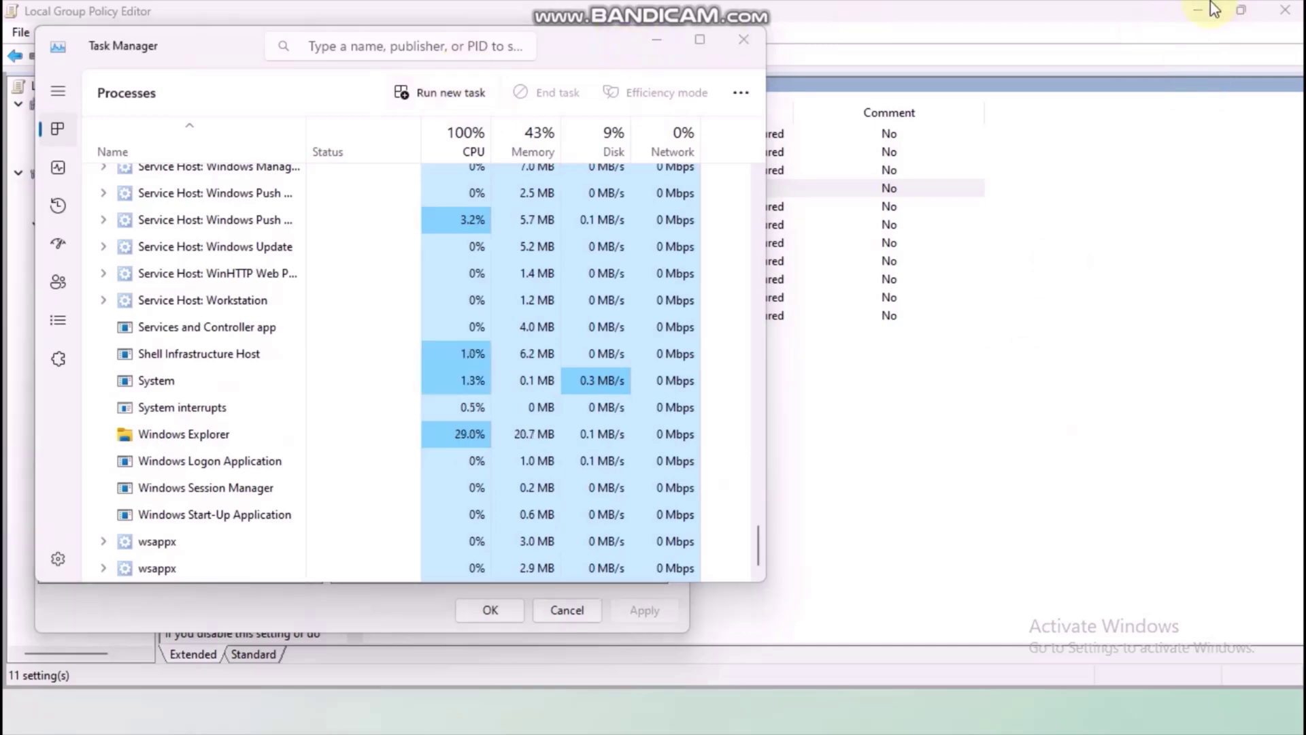
# - Close Task Manager to return to the Enabled Desktop Wallpaper policy dialog
pyautogui.click(743, 40)
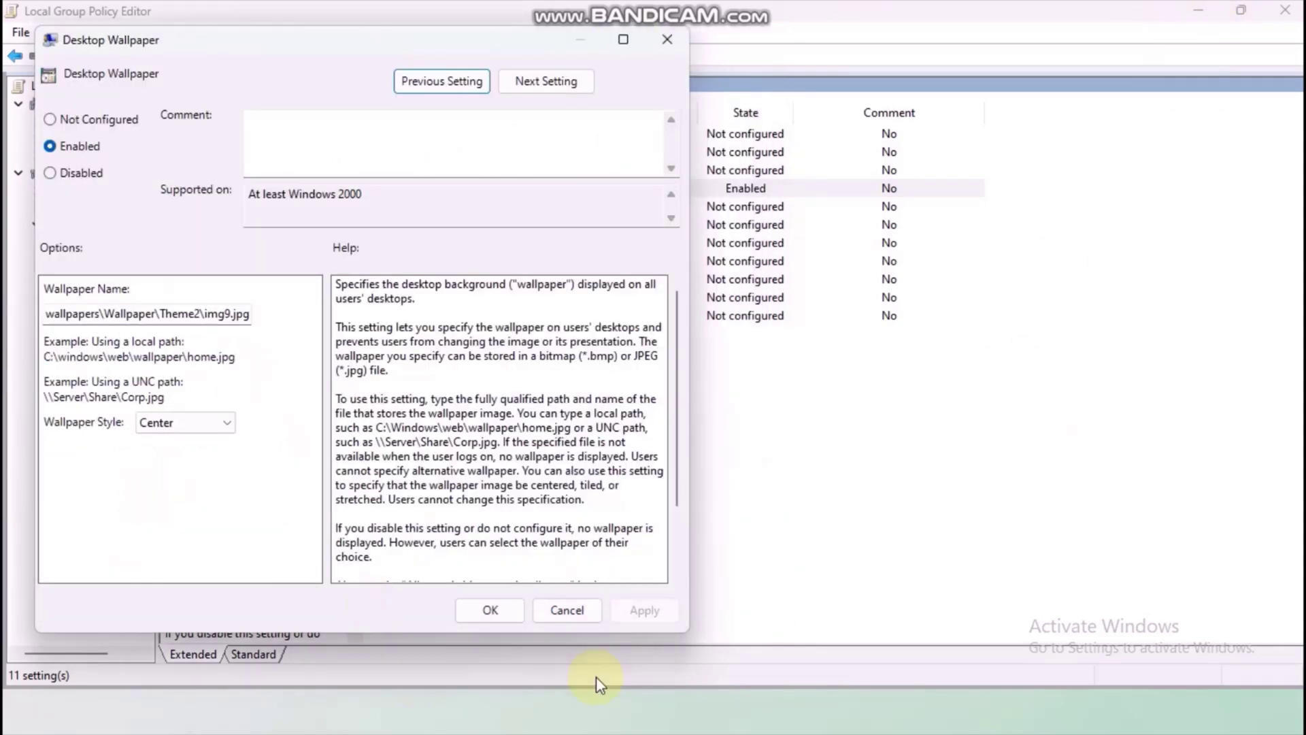
pyautogui.click(1230, 704)
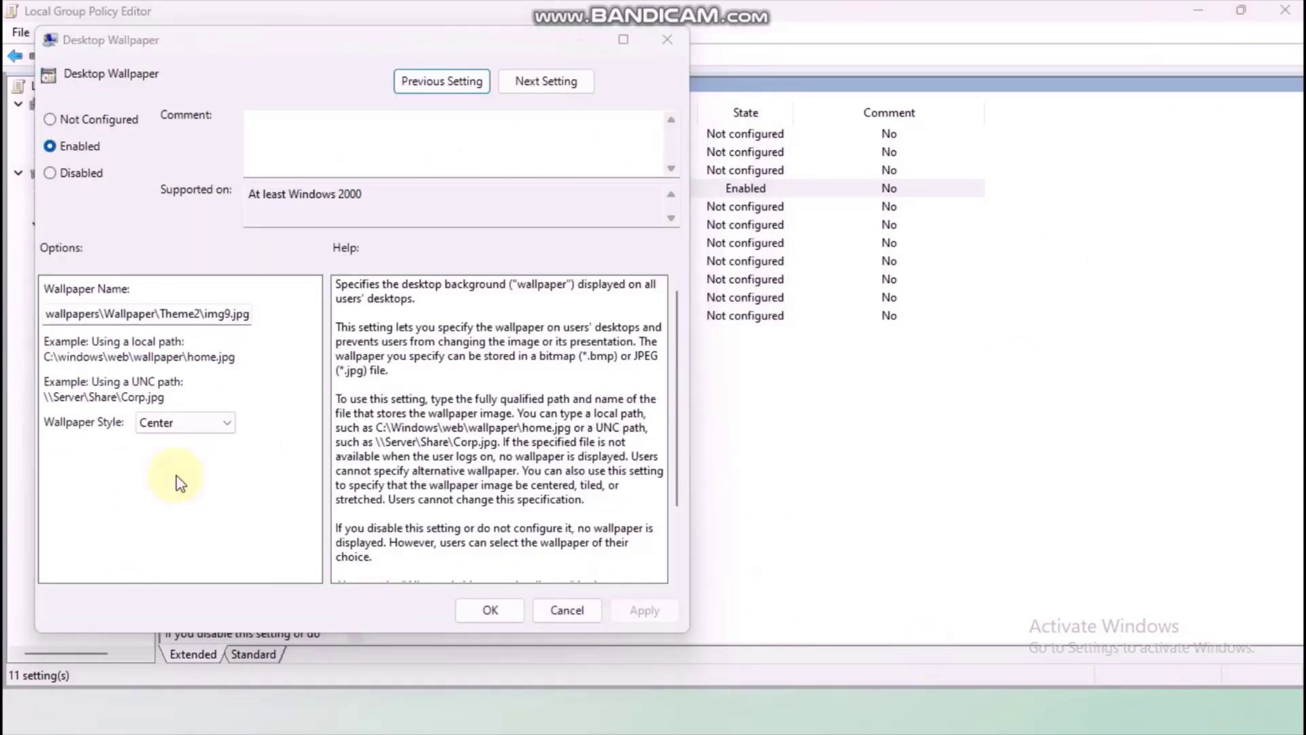